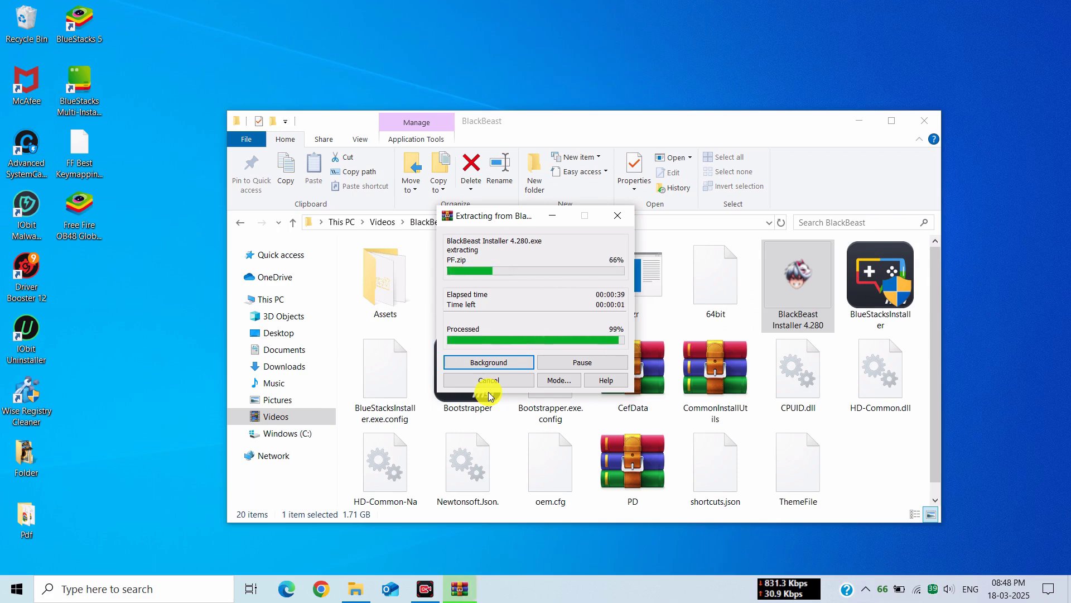
Run the BlueStacksInstaller file in the BlackBeast folder as administrator and minimize the folder window
click(868, 282)
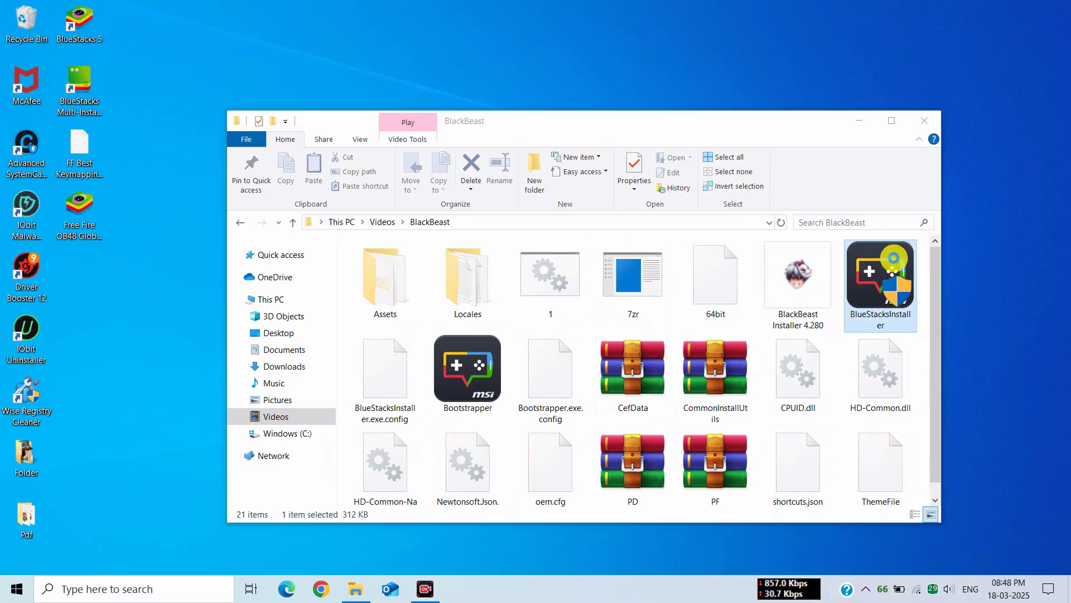
right_click(868, 285)
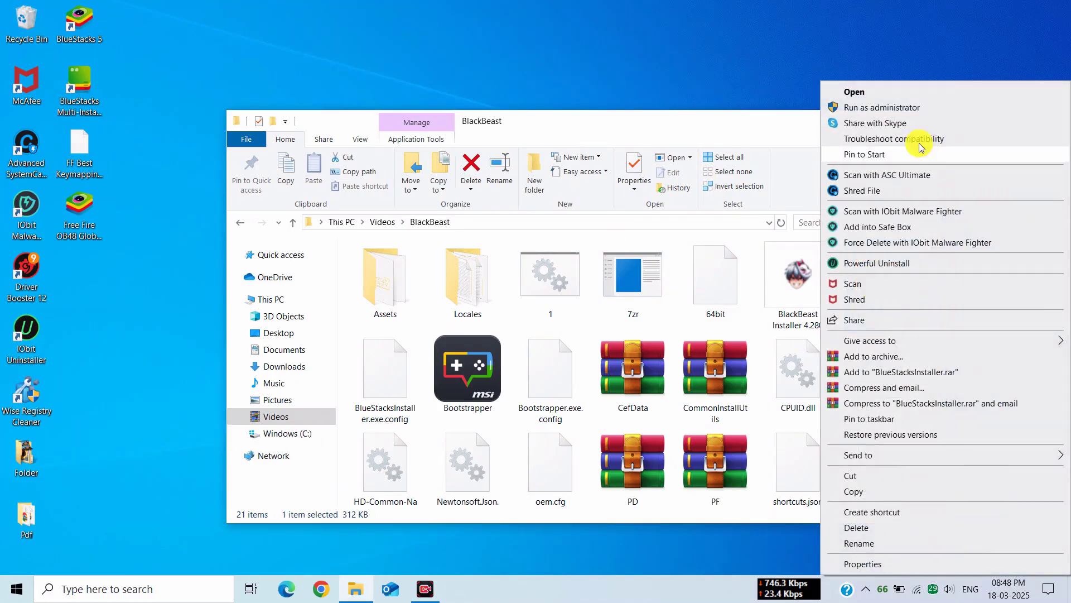
click(877, 108)
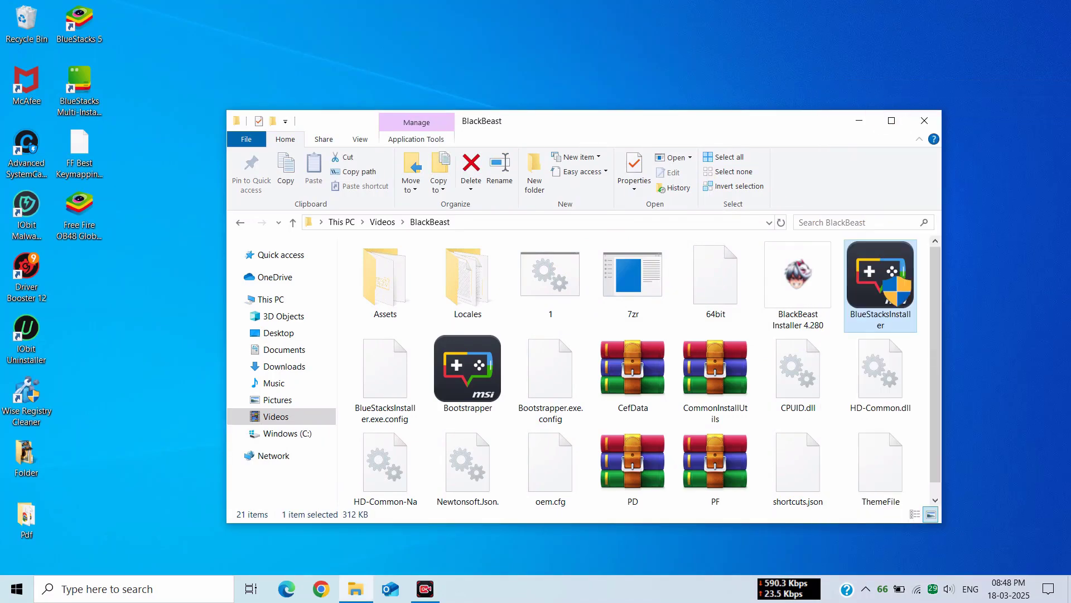
click(860, 120)
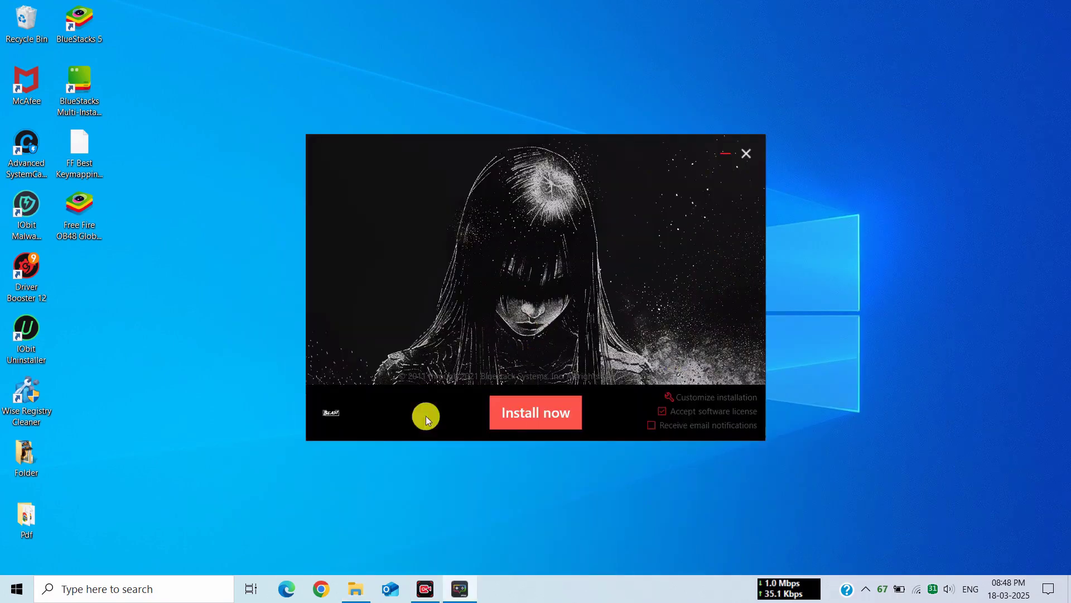
Customize the installation to store its data in a new Black Beast folder on the Windows (C:) drive and start installing
click(683, 397)
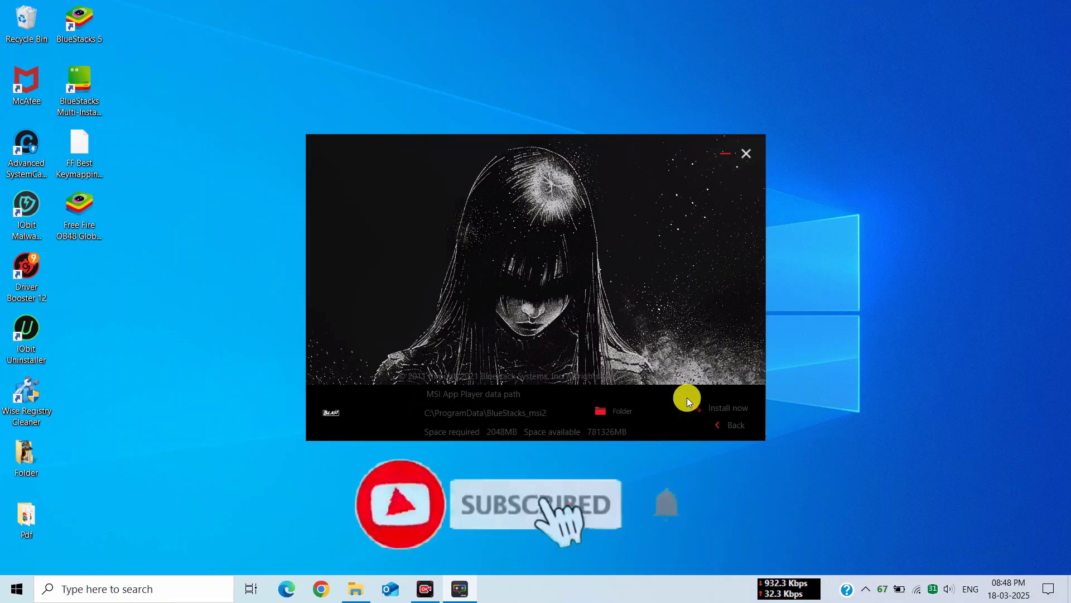
click(613, 409)
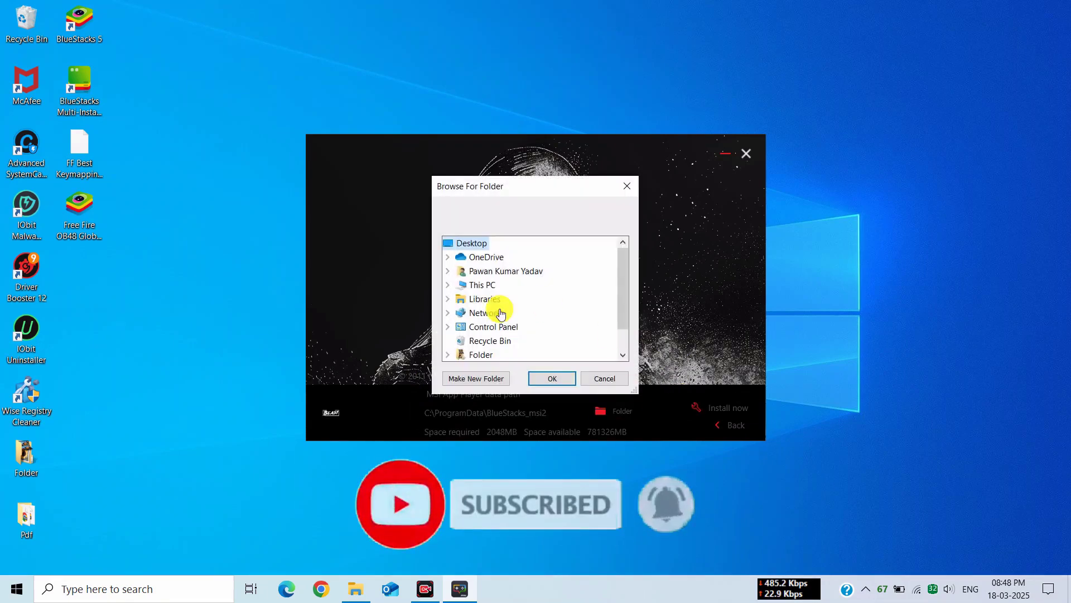
double_click(497, 285)
click(510, 351)
click(496, 371)
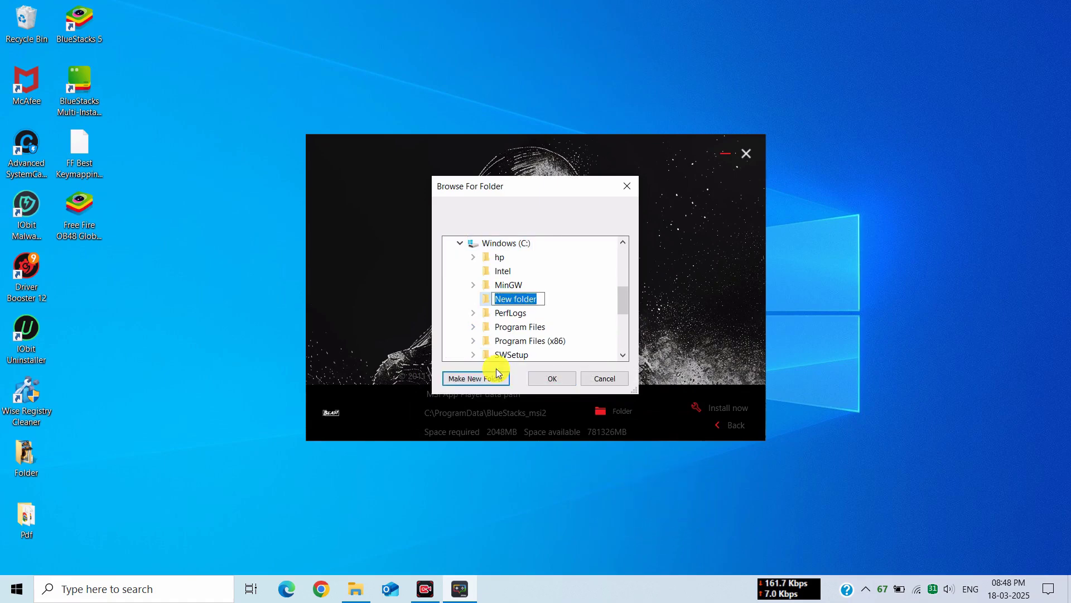
text(Black Beast)
click(529, 305)
click(553, 378)
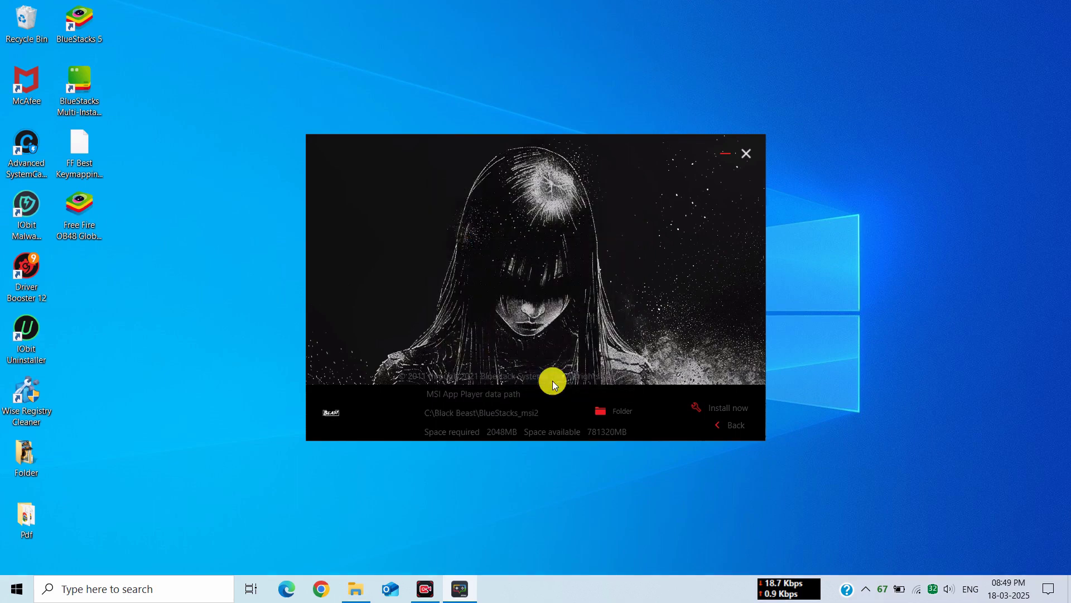
click(737, 415)
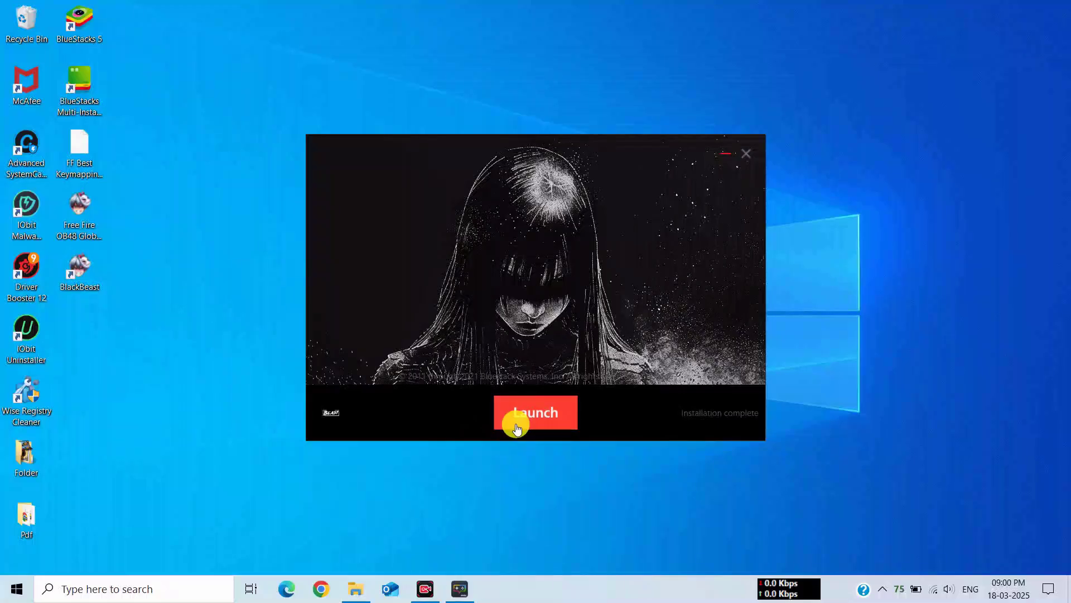
Launch the installed BlackBeast emulator and move its desktop shortcut away from the other icons
click(533, 420)
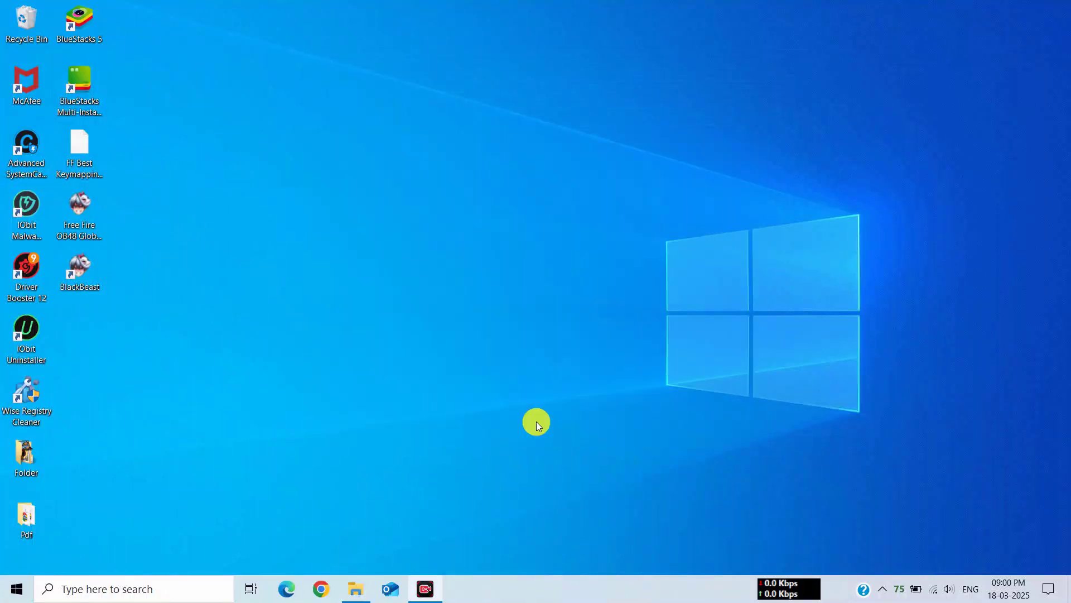
drag(91, 289, 303, 227)
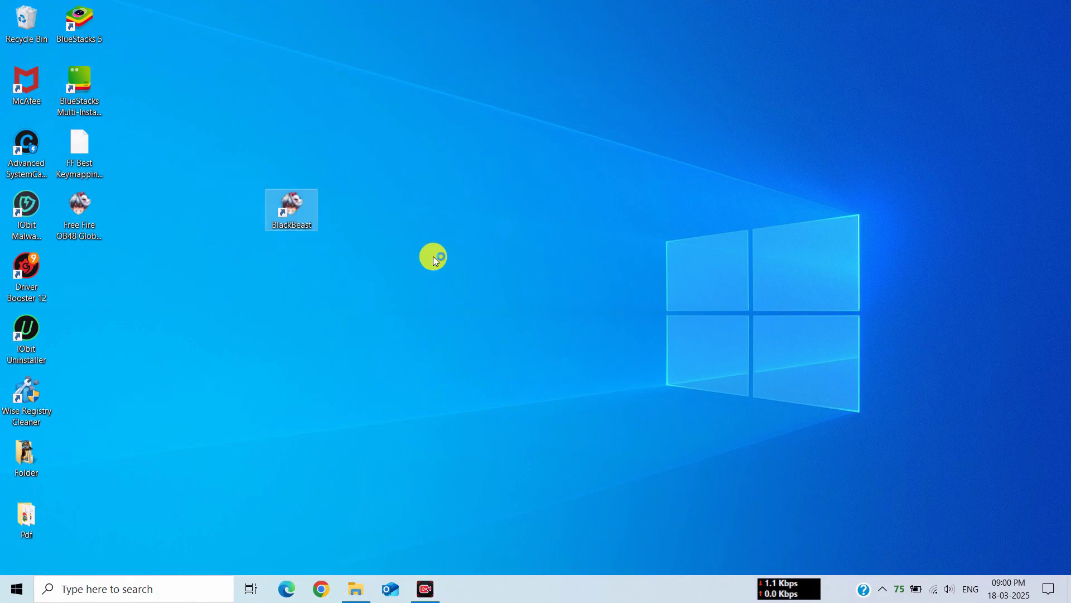
key(Return)
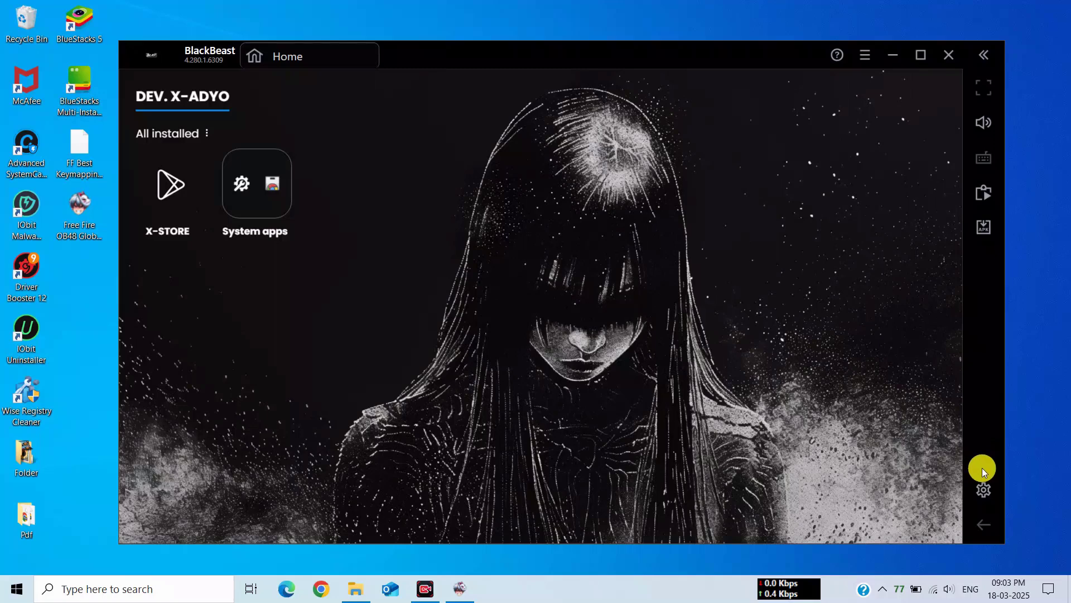
In the emulator's engine settings, set the CPU to Medium (2 Cores) and the RAM to Medium (2 GB)
click(983, 490)
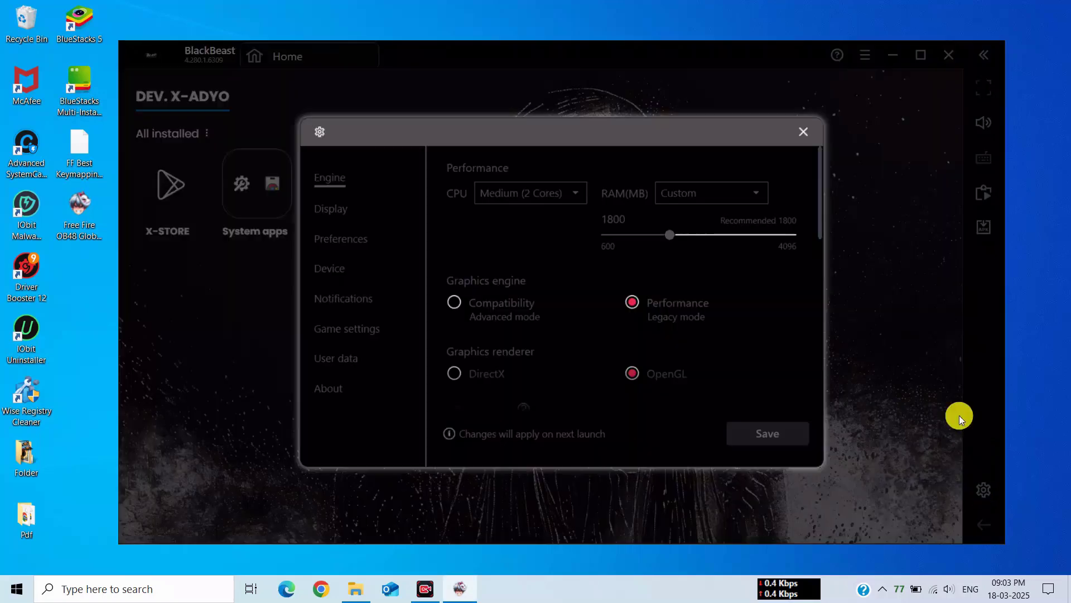
click(534, 195)
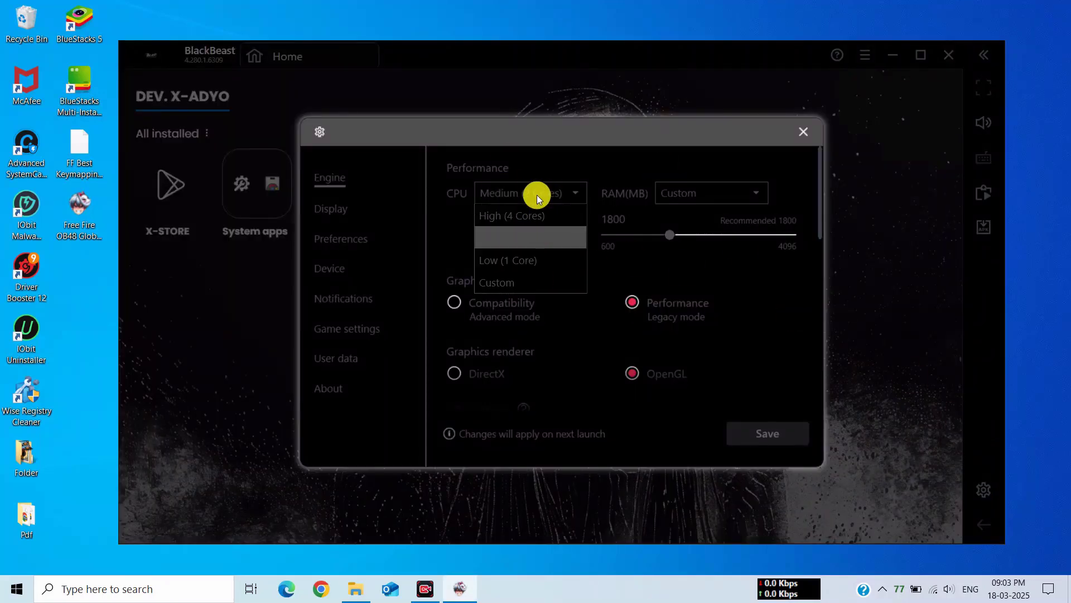
click(520, 241)
click(721, 193)
click(697, 237)
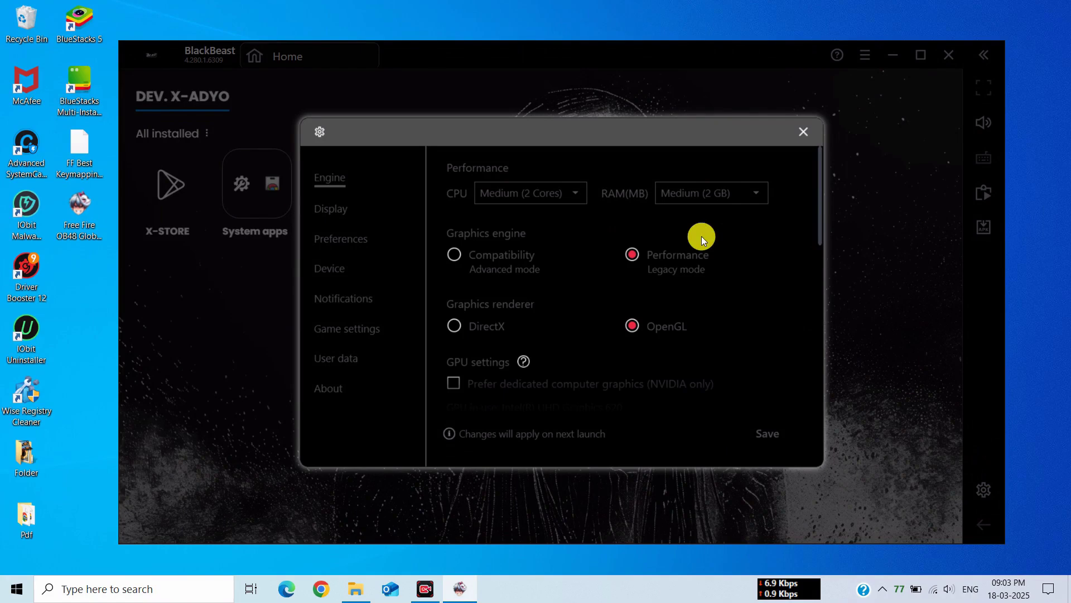
Enable high frame rates, raise the FPS limit to 999, then save the engine settings and restart the emulator
scroll(524, 287, down, 1)
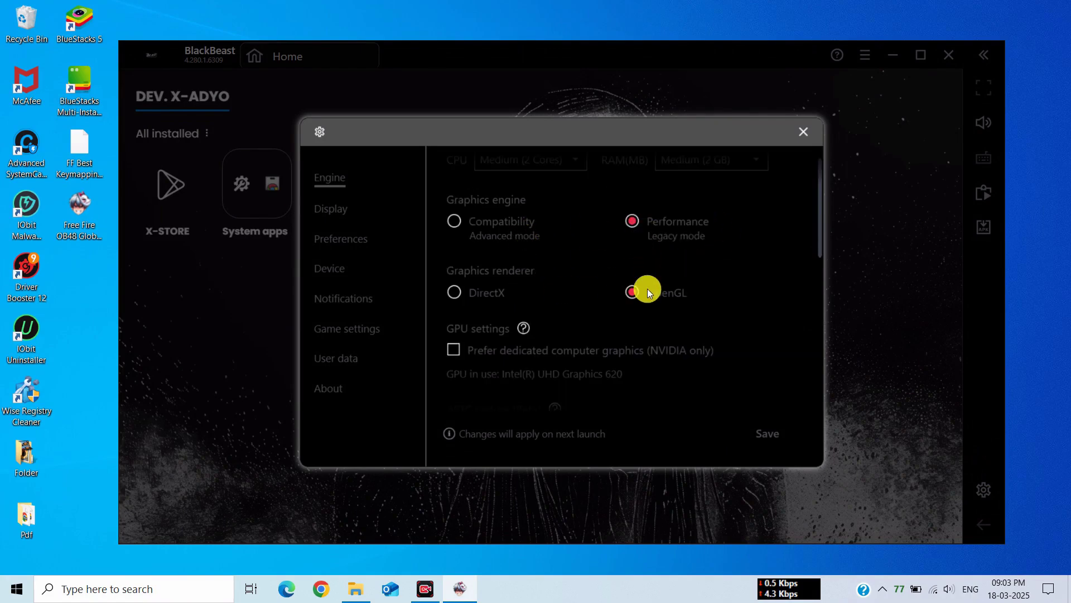
scroll(543, 314, down, 1)
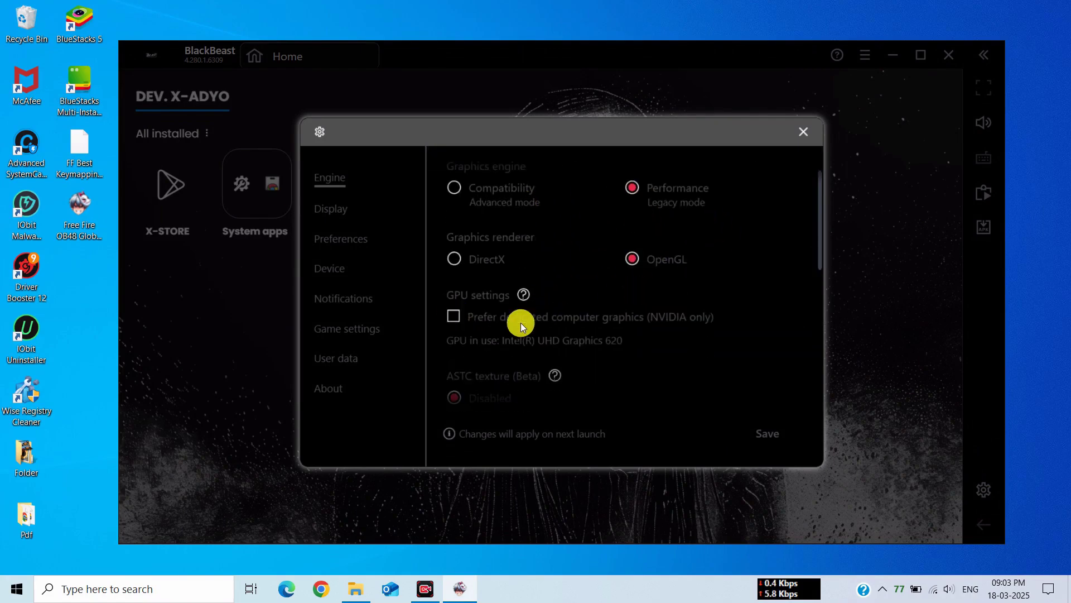
scroll(453, 311, down, 8)
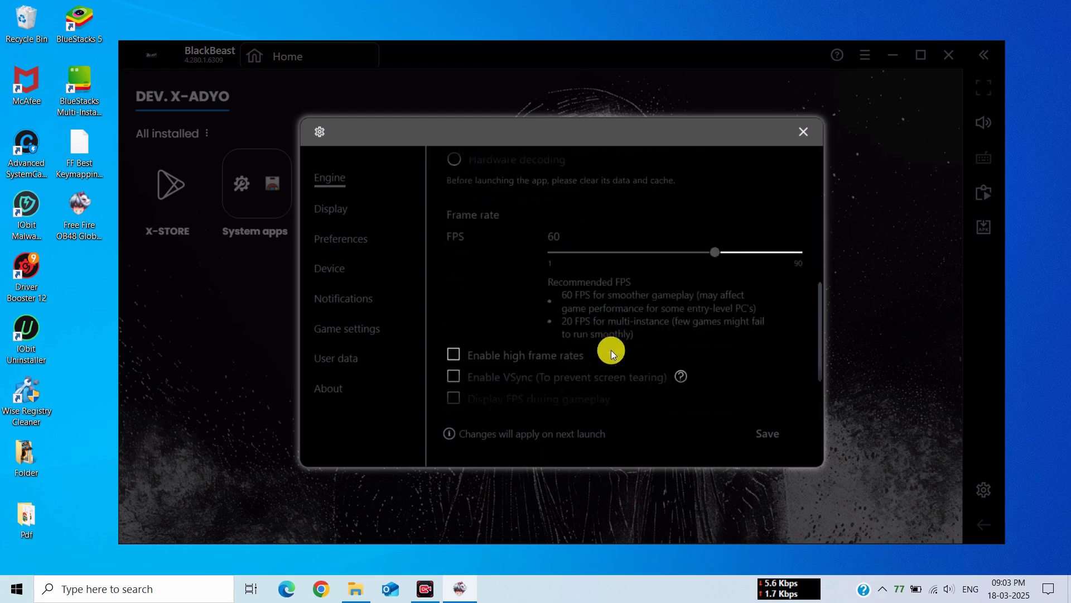
click(497, 354)
drag(574, 251, 839, 252)
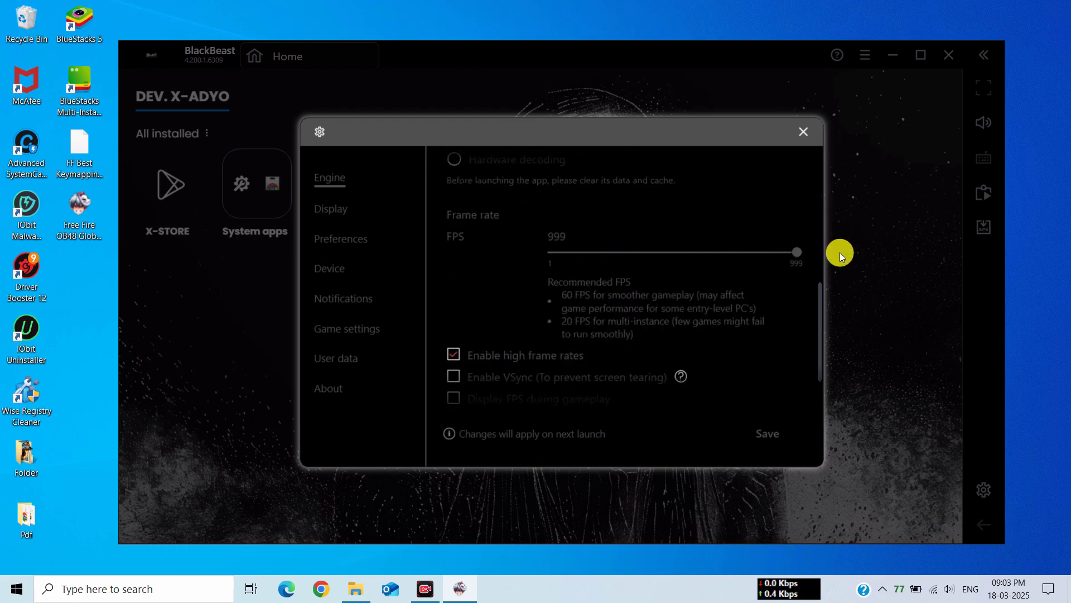
scroll(633, 322, down, 3)
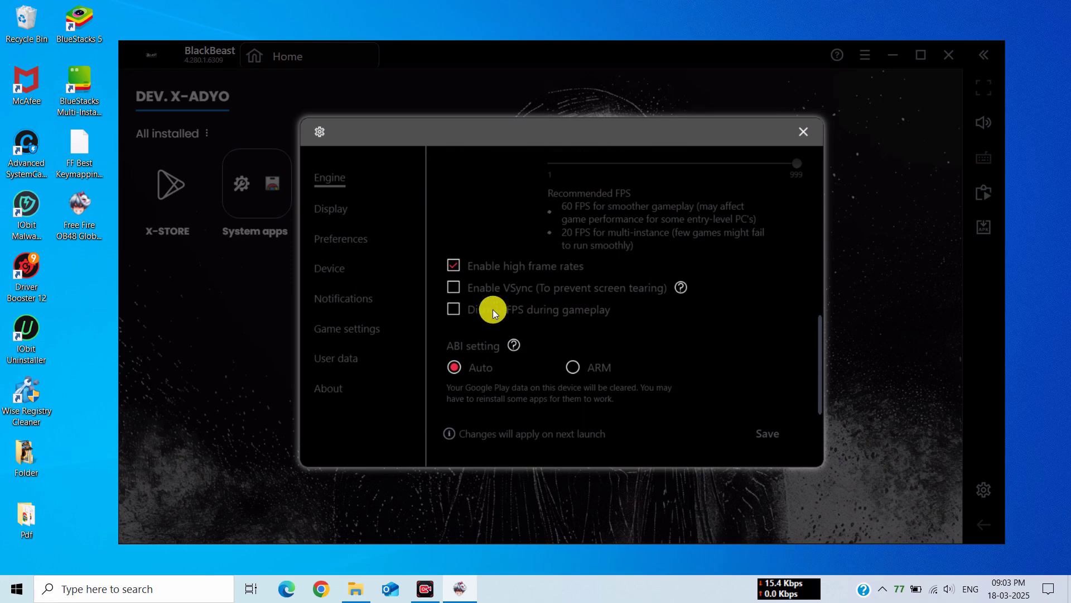
click(769, 430)
click(656, 328)
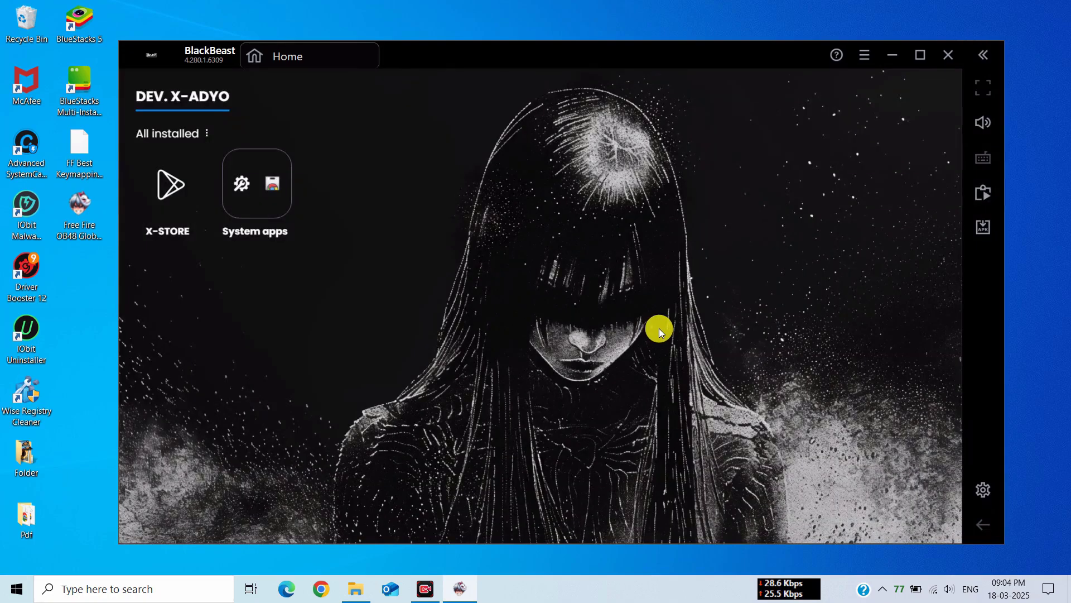
Check the display resolution in the settings and turn off closing web pages when running a game in the preferences
click(974, 488)
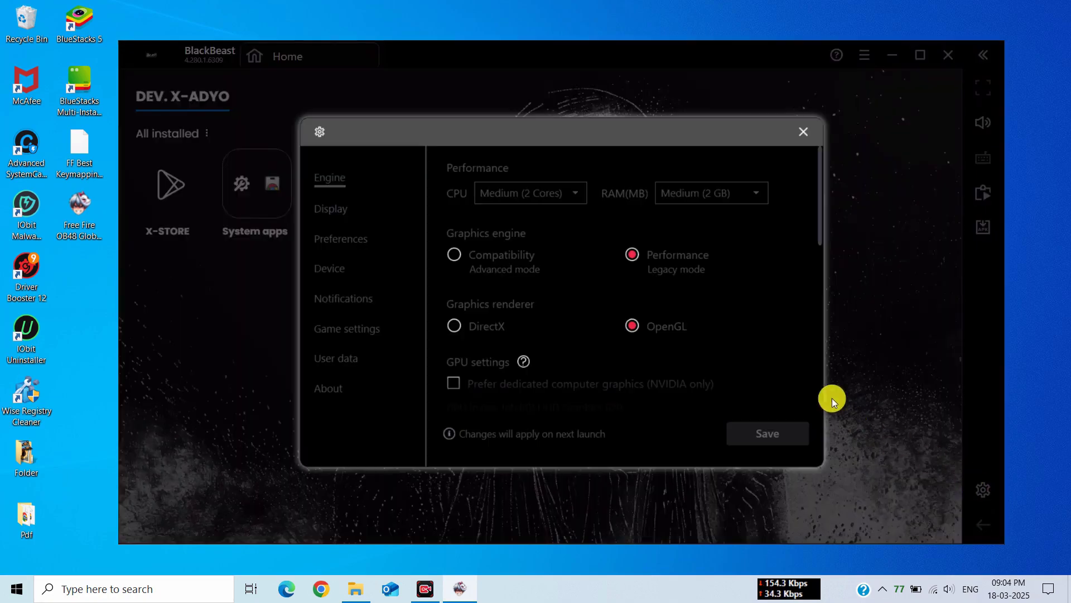
click(314, 207)
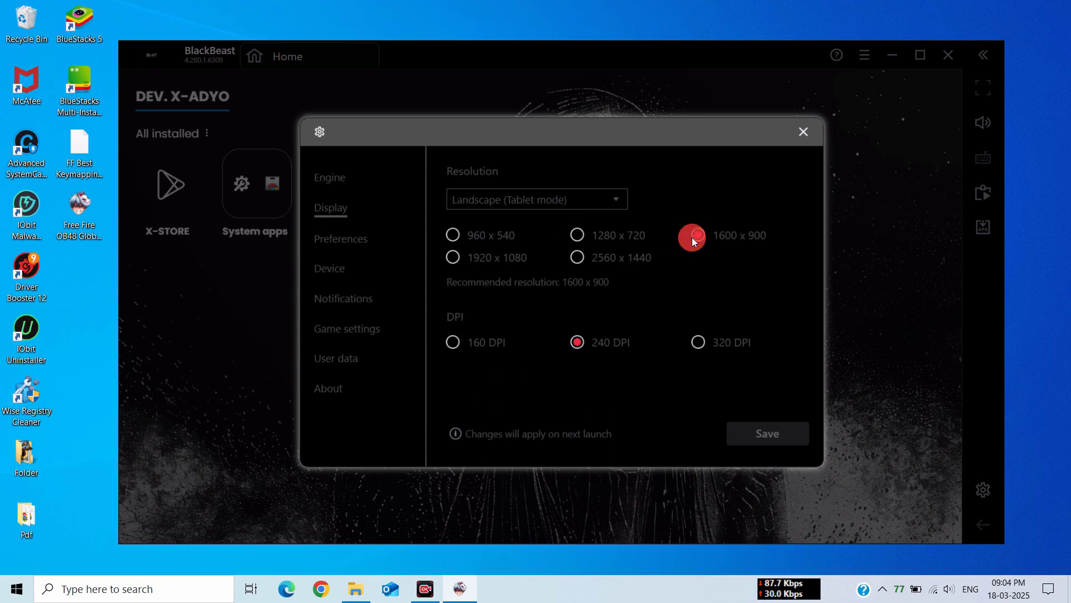
click(364, 240)
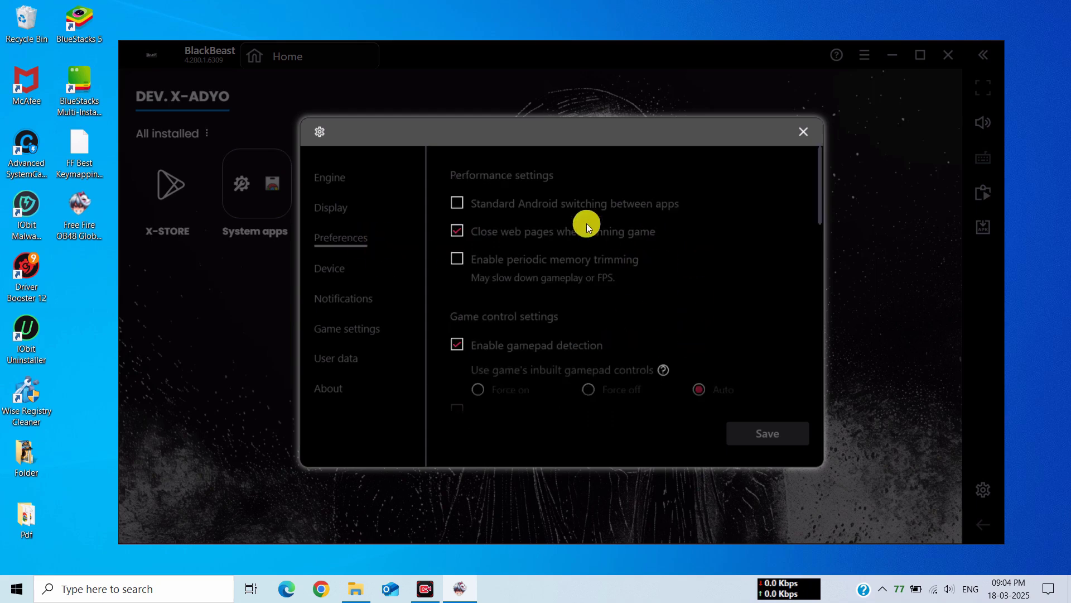
click(543, 232)
scroll(616, 261, down, 1)
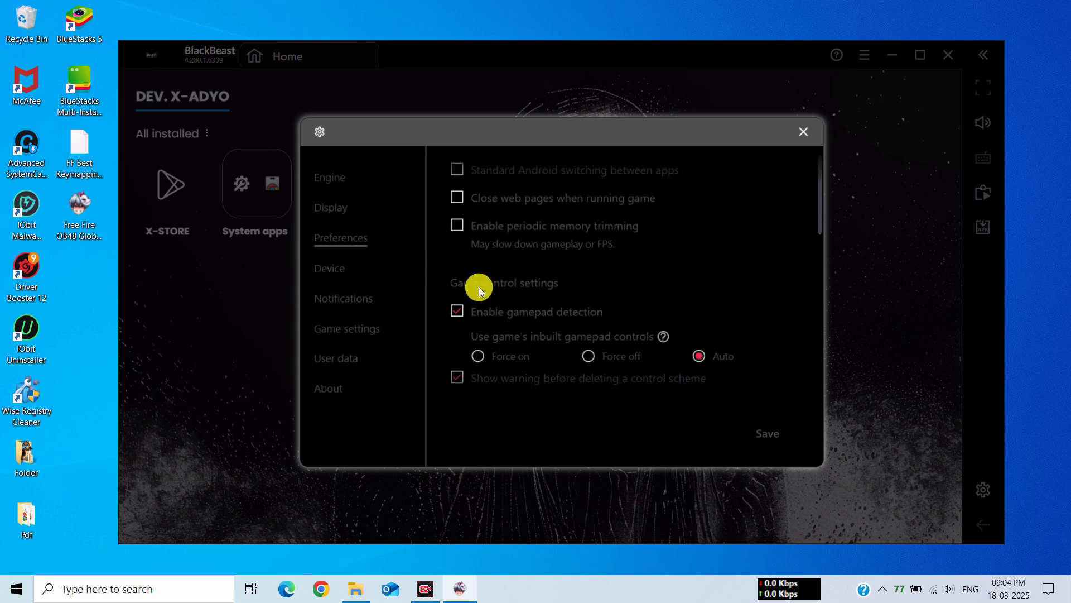
Turn off the gaming summary on close, sound while tapping and the Discord connection, and save the preferences
scroll(510, 354, down, 5)
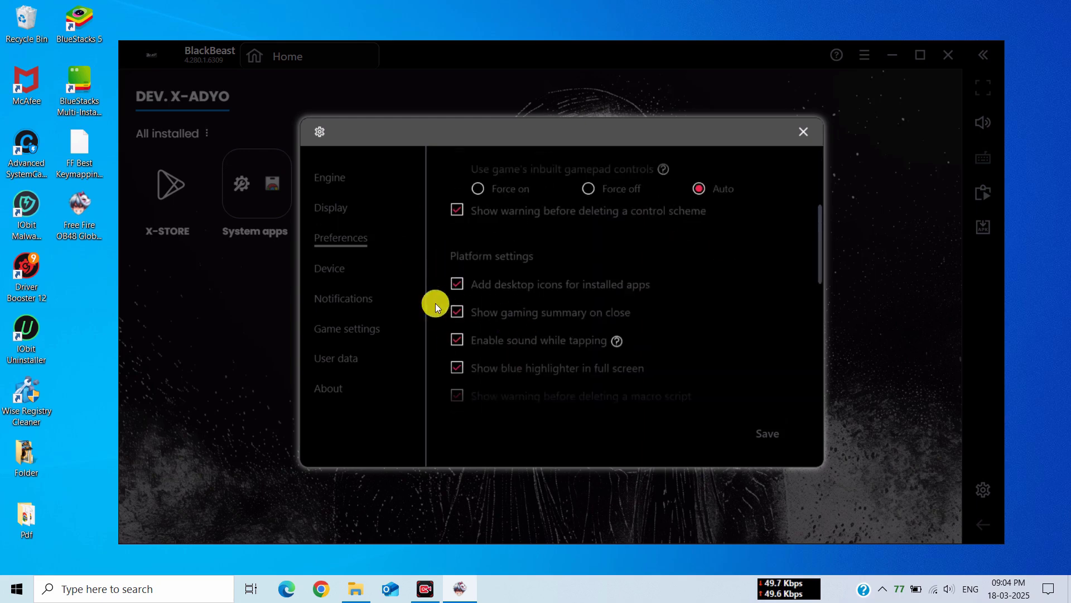
click(487, 339)
scroll(486, 339, down, 1)
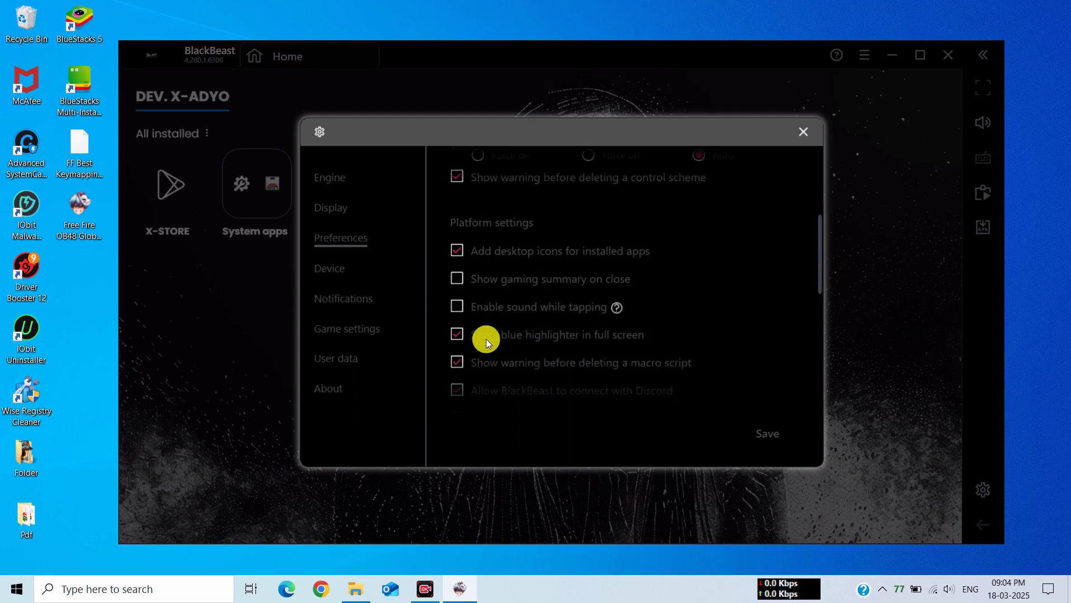
scroll(512, 349, down, 1)
scroll(558, 337, down, 2)
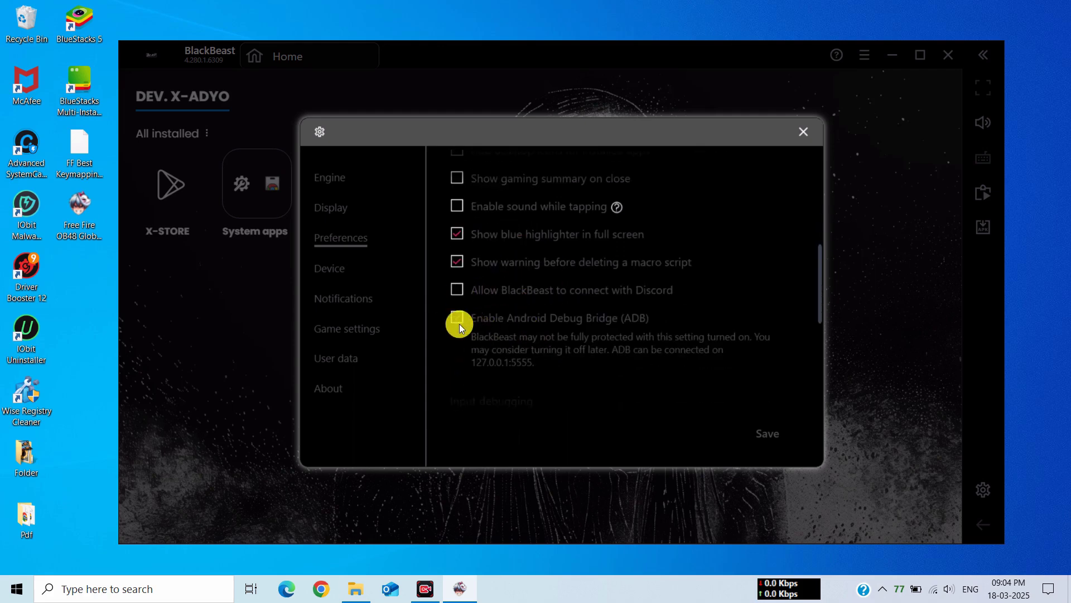
scroll(459, 323, down, 9)
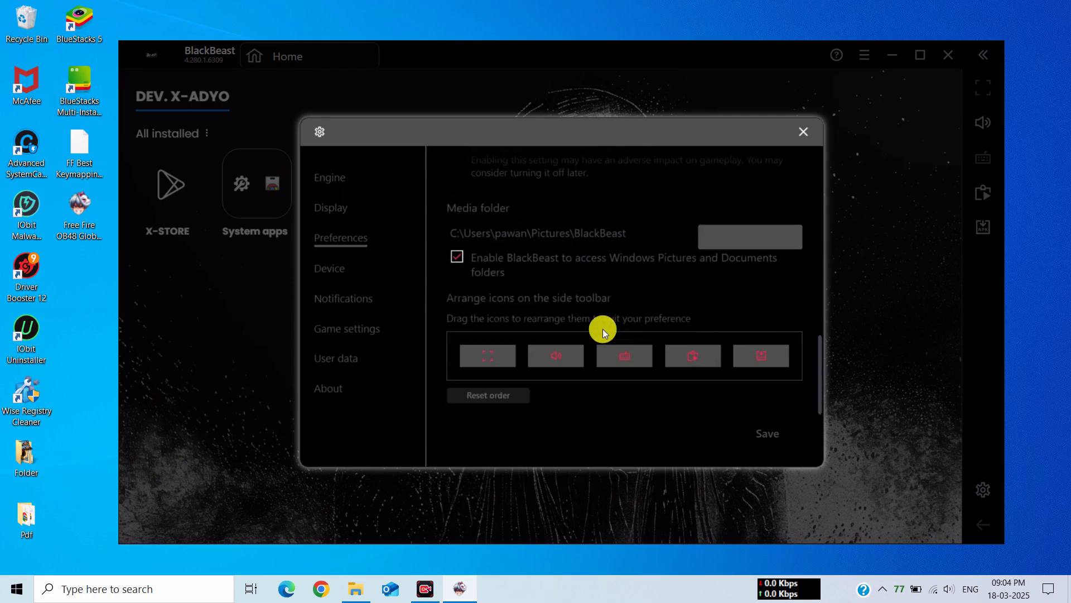
click(767, 431)
Set the predefined device profile to Asus ROG 2 and save it
click(368, 271)
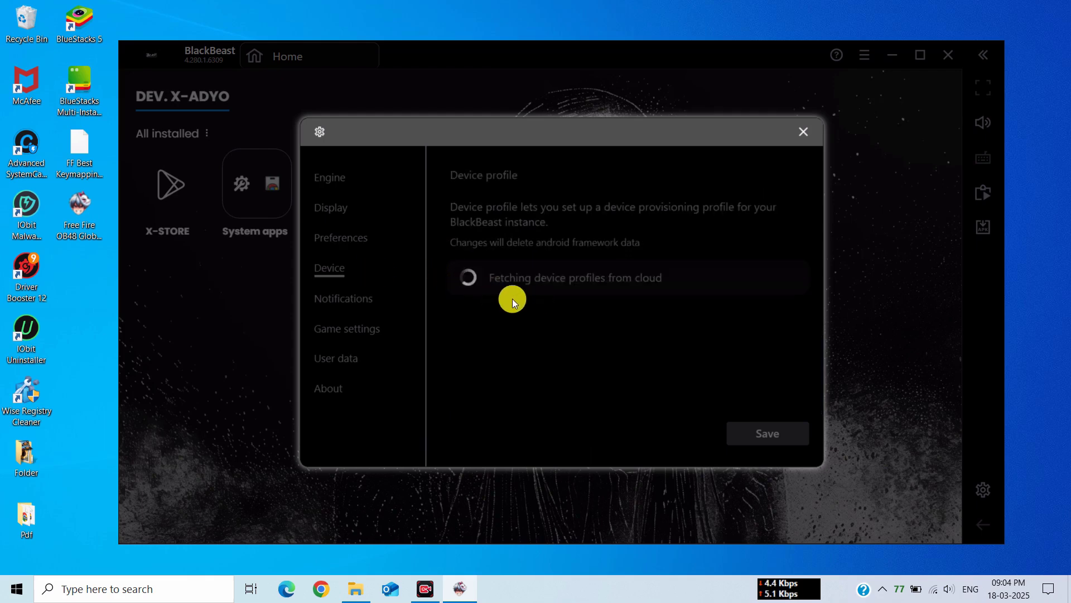
click(537, 292)
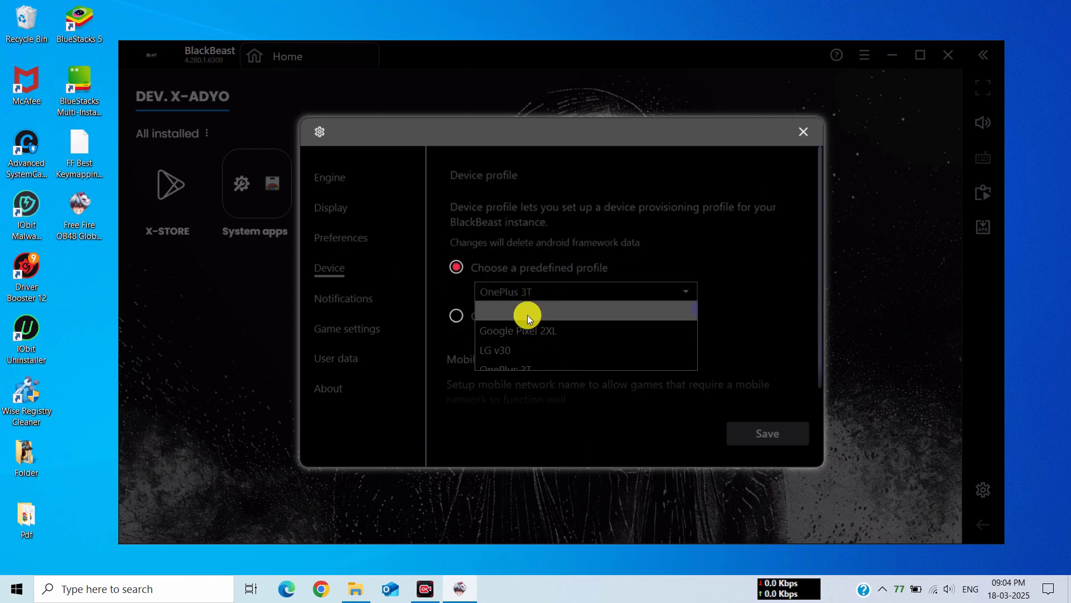
click(517, 309)
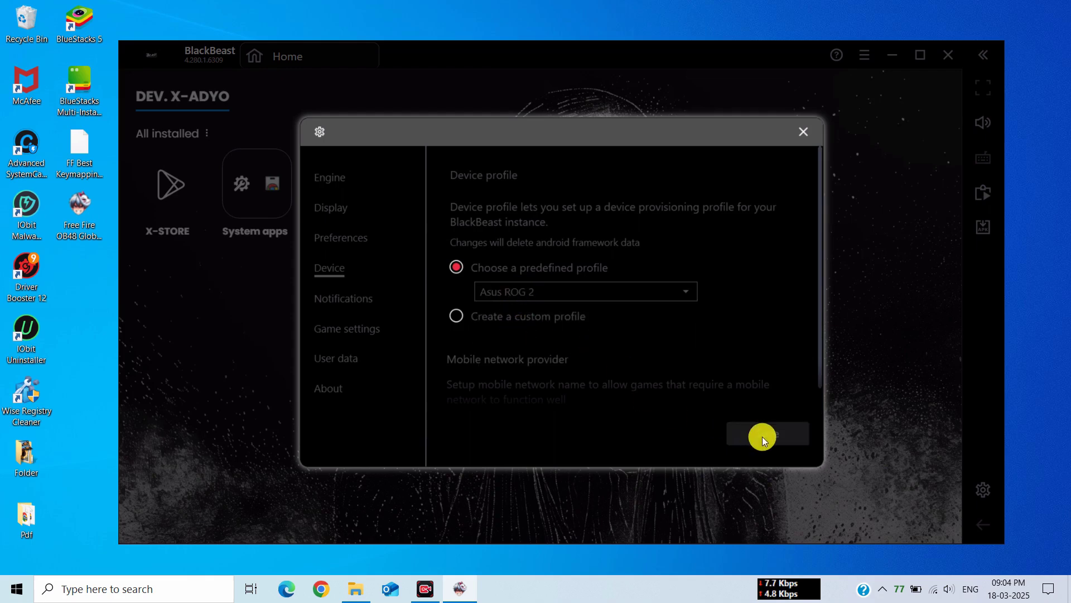
Turn off toast notifications, gamepad notifications and app notifications in the notification settings
click(348, 299)
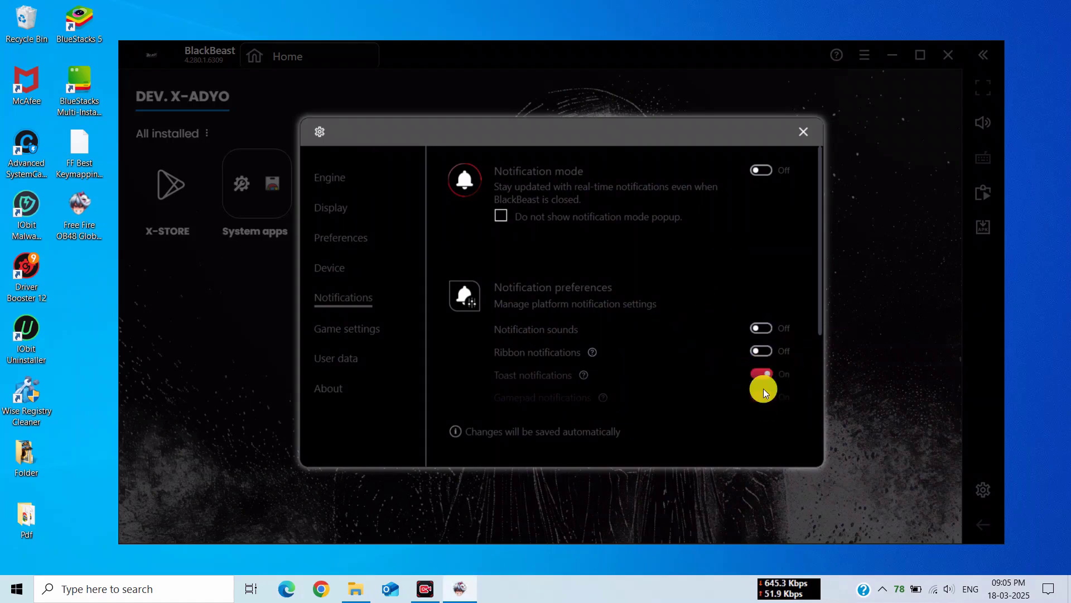
scroll(763, 366, down, 1)
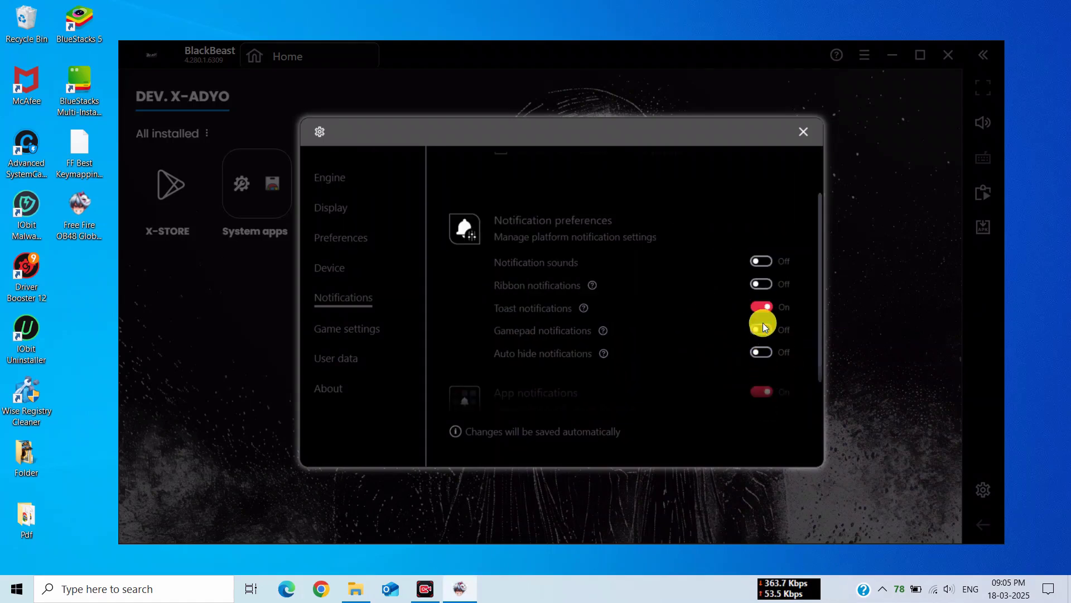
scroll(768, 337, down, 1)
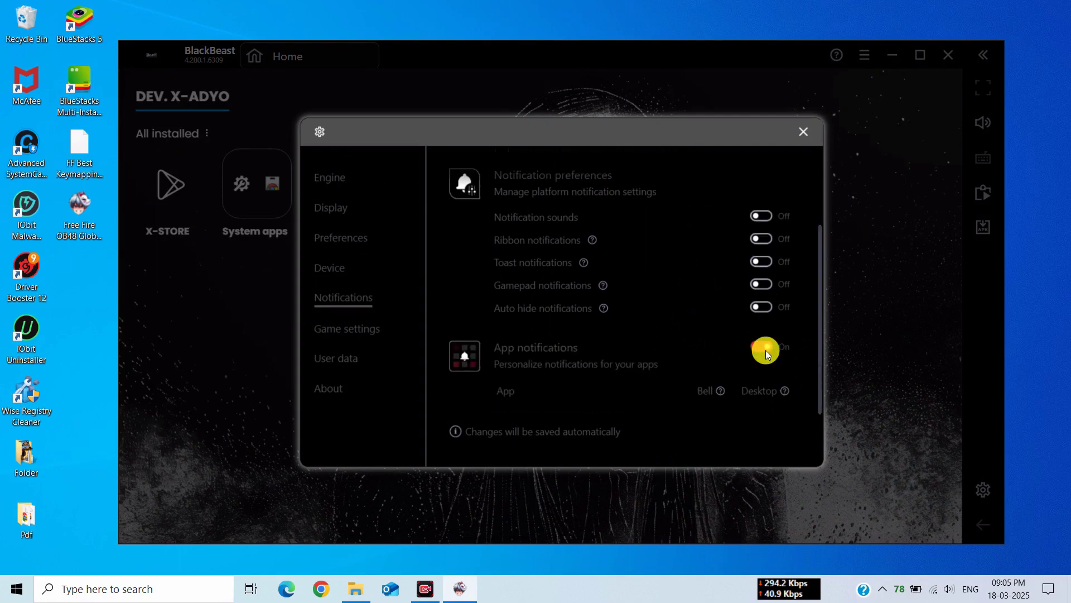
click(765, 350)
Adjust the first option in the emulator's game settings and save the change
click(346, 342)
click(580, 188)
click(780, 438)
Check the user data and About pages of the emulator settings, and close the settings
click(336, 385)
click(339, 360)
click(340, 402)
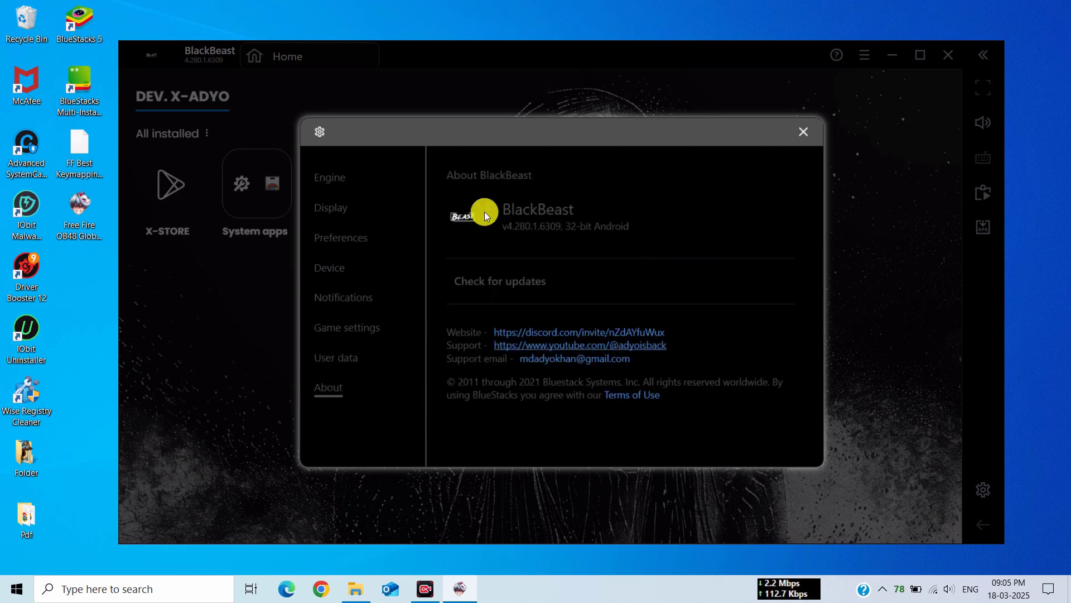
click(804, 134)
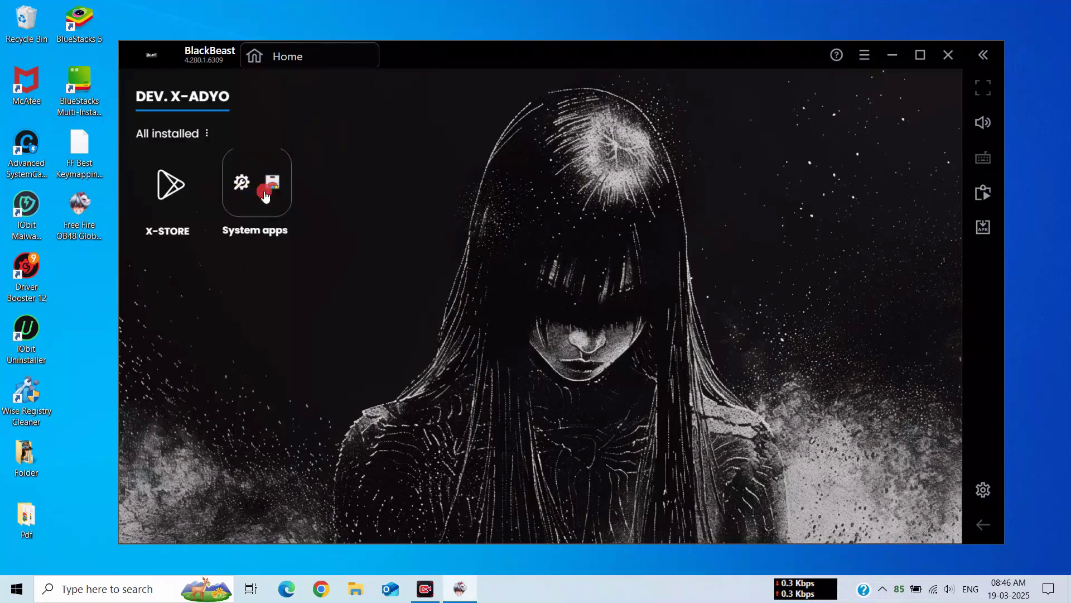
Open the accounts section of the Android Settings system app and start adding a Google account
click(263, 191)
click(495, 311)
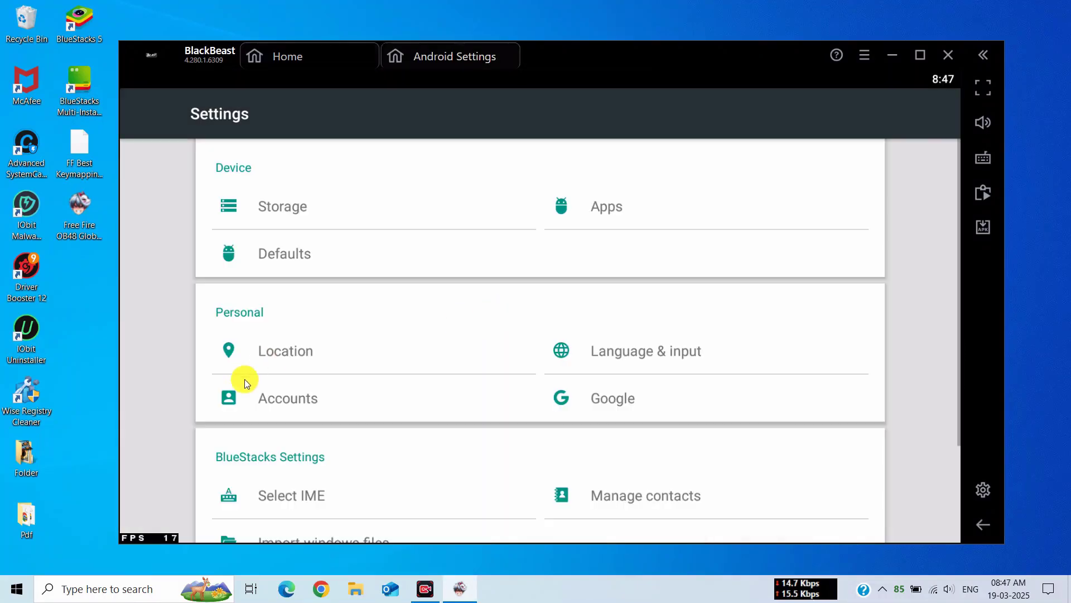
click(308, 401)
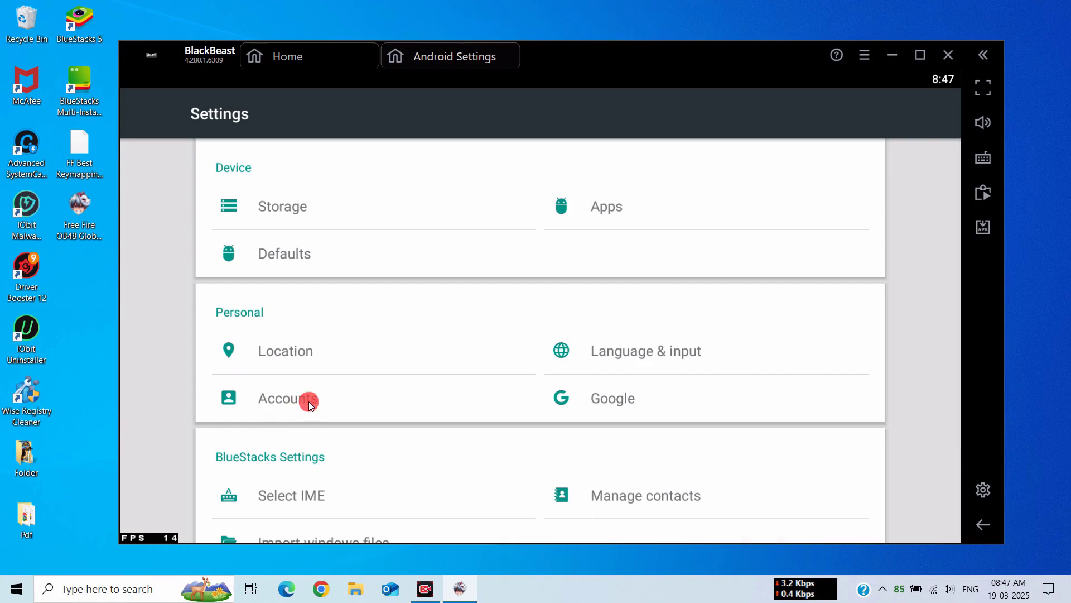
click(216, 160)
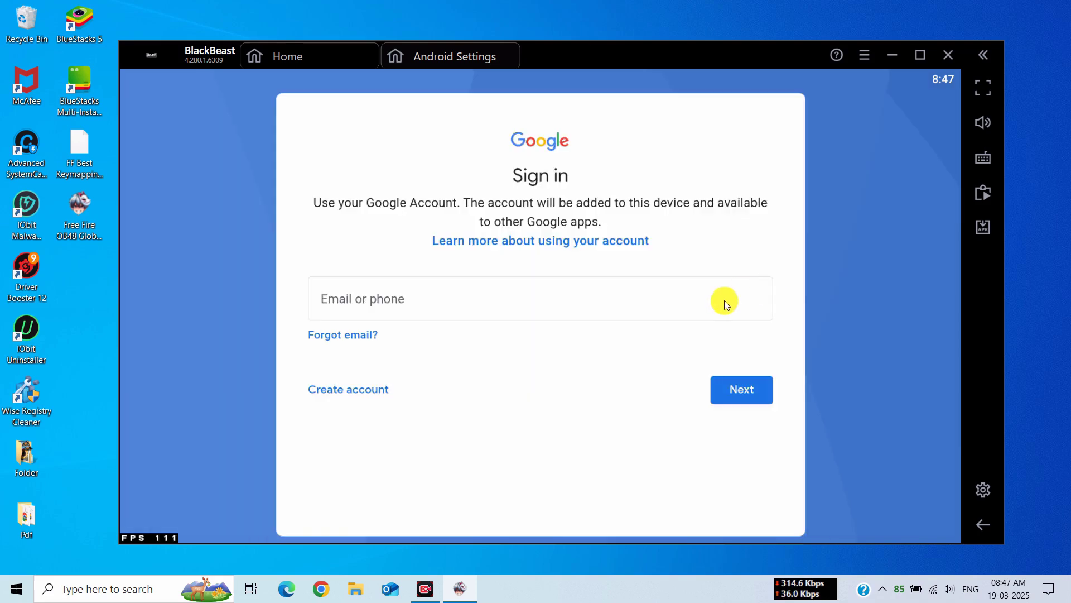
Sign in with the Google account's e-mail, agree to the Google terms, and close Android Settings
click(669, 306)
key(ctrl+v)
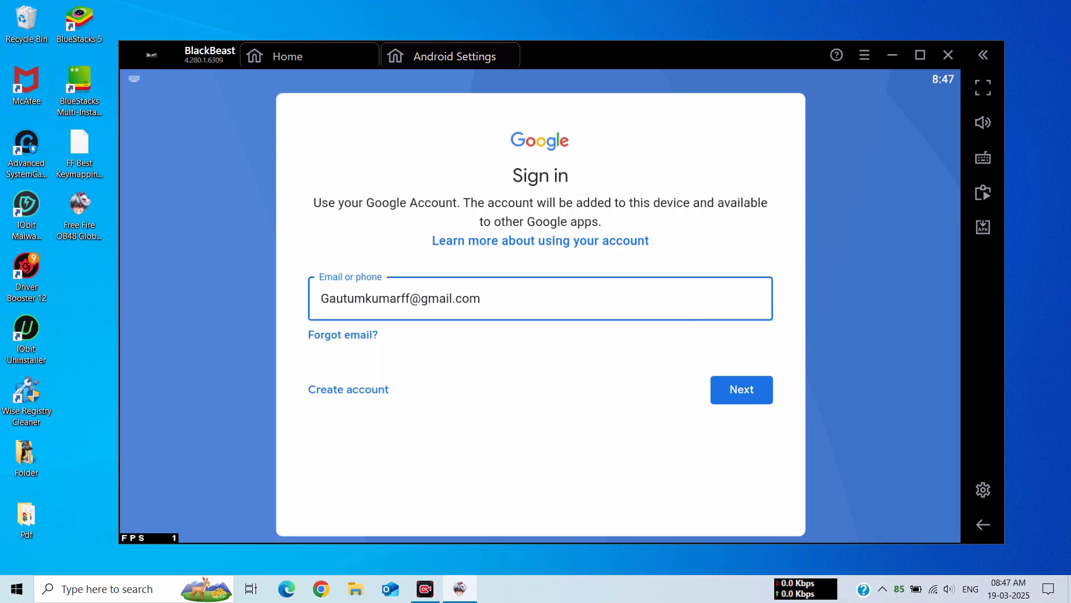
click(741, 397)
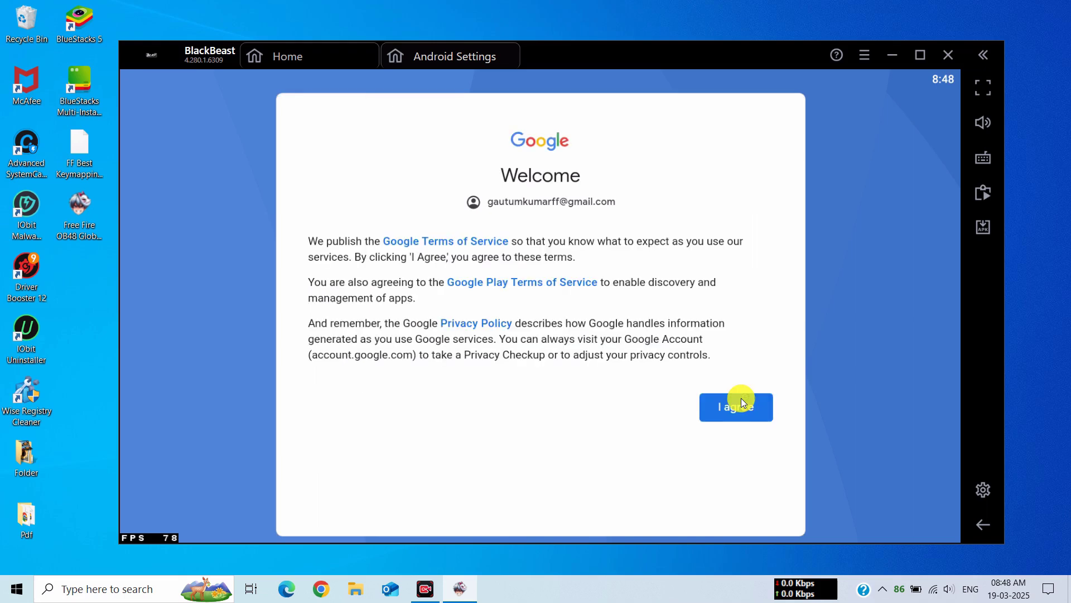
click(742, 411)
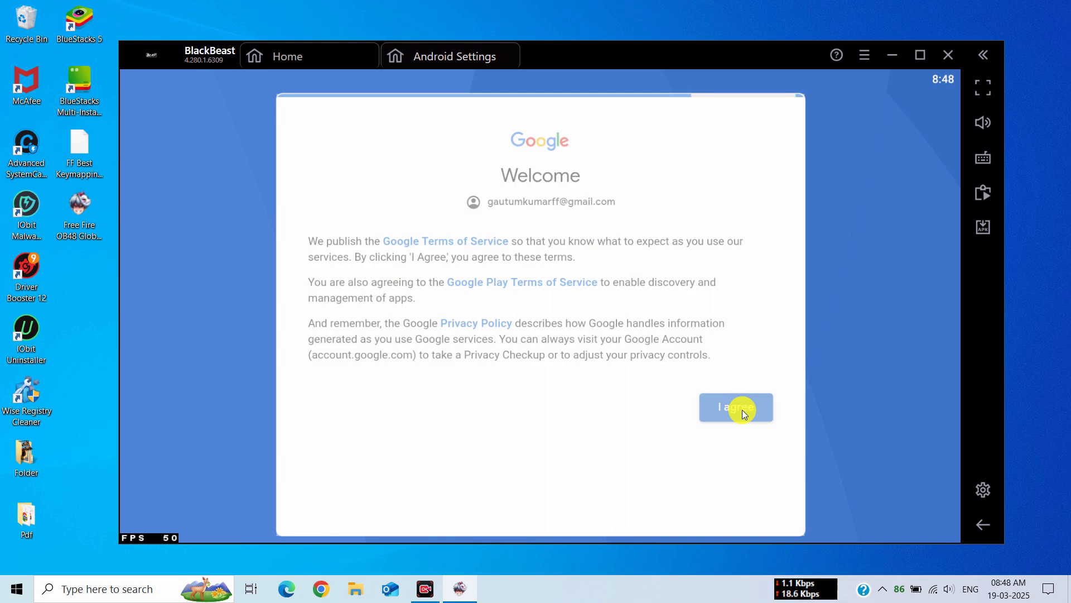
click(756, 379)
click(747, 508)
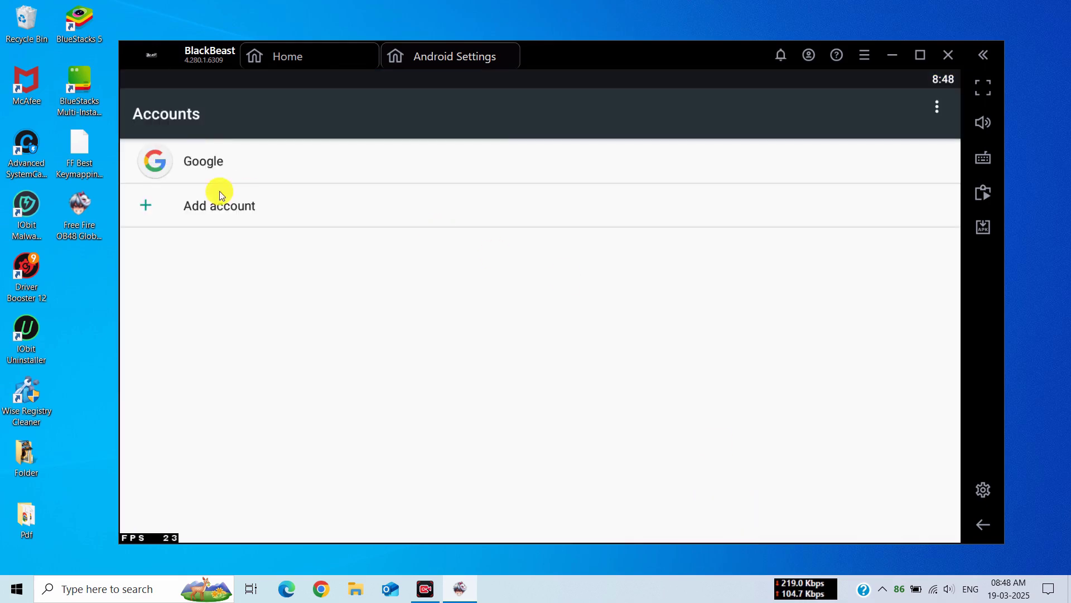
click(514, 49)
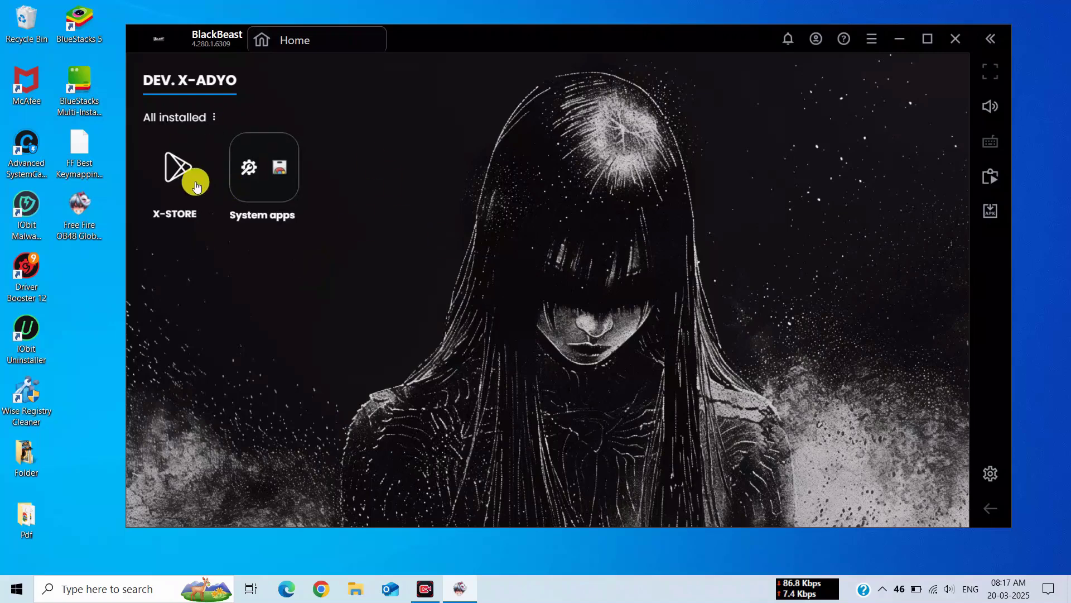
Search X-STORE for "free fire" and install Free Fire MAX
click(180, 177)
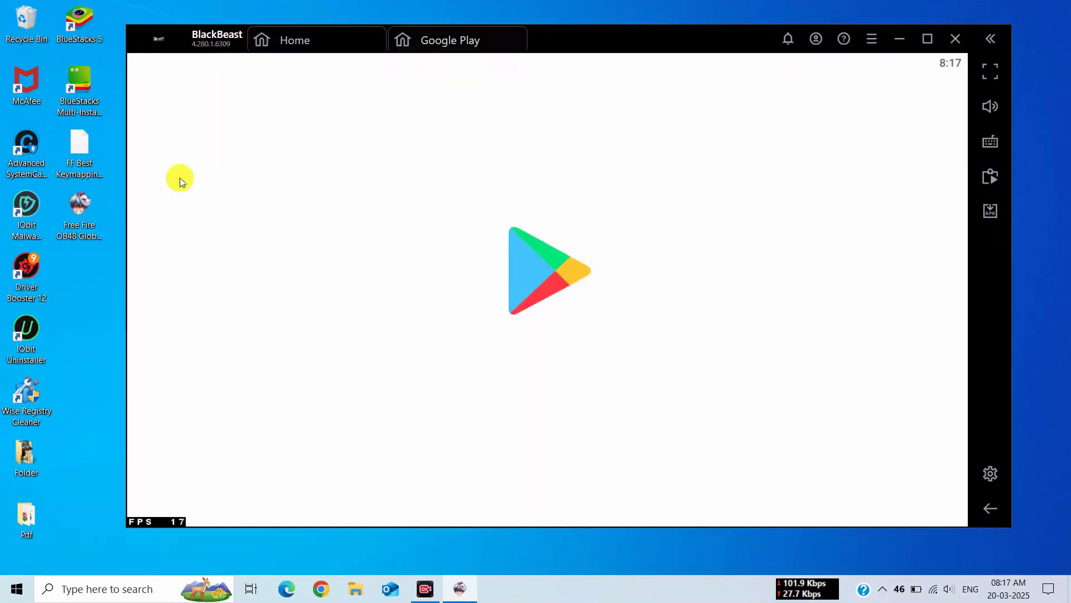
click(553, 107)
click(195, 151)
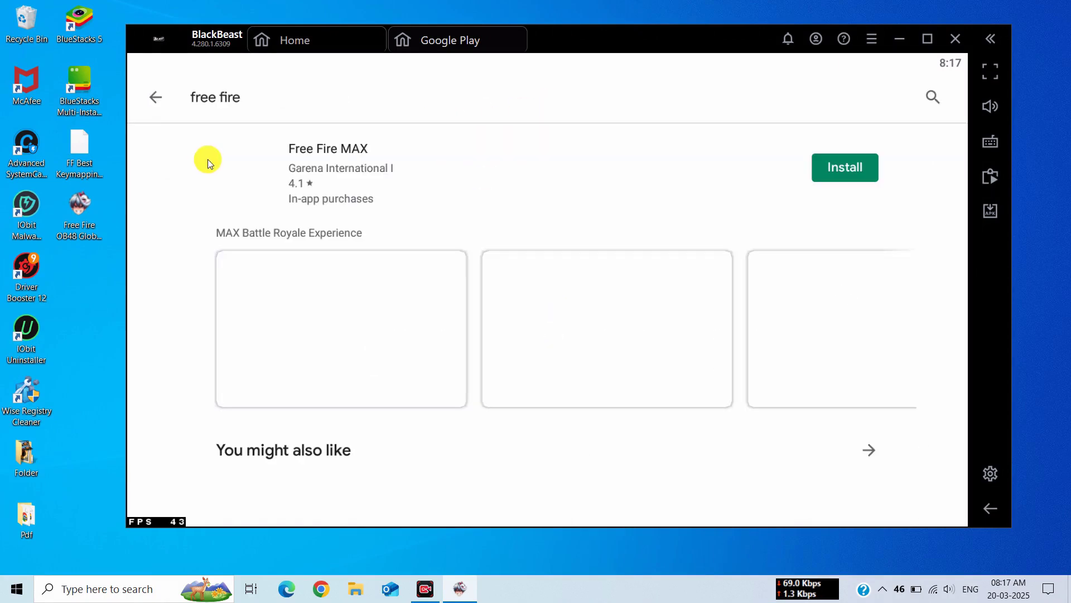
click(280, 168)
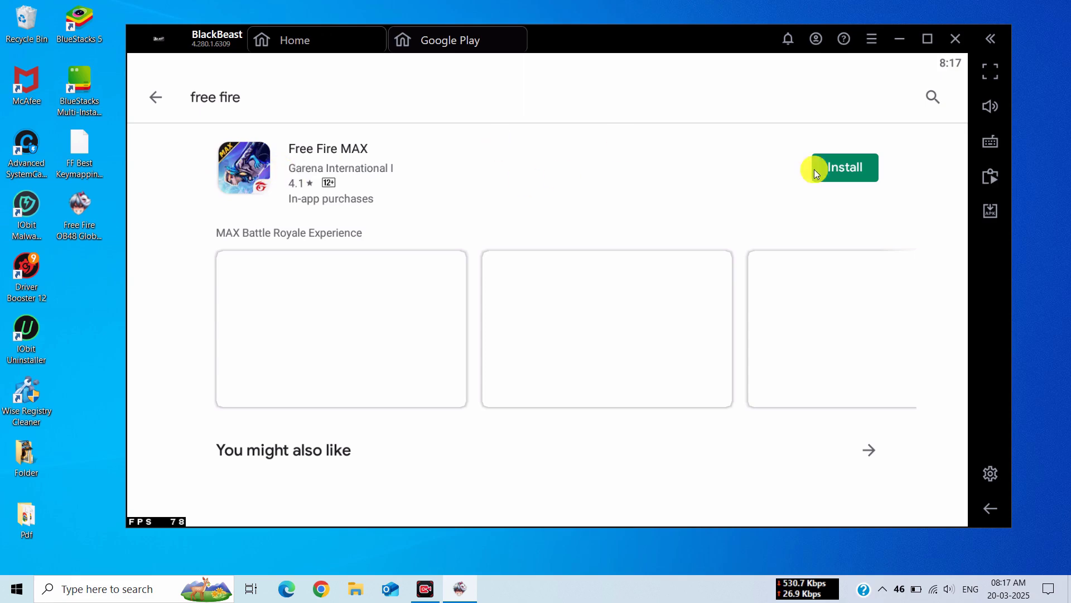
click(831, 169)
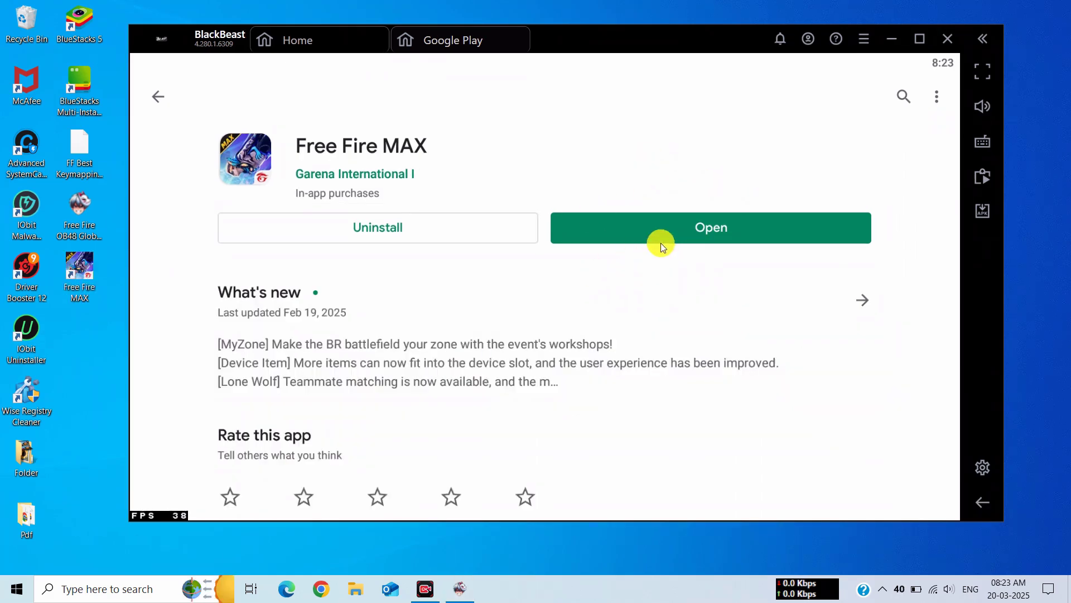
Launch Free Fire MAX, allow its access to photos, media and files, and accept the game's terms
click(687, 227)
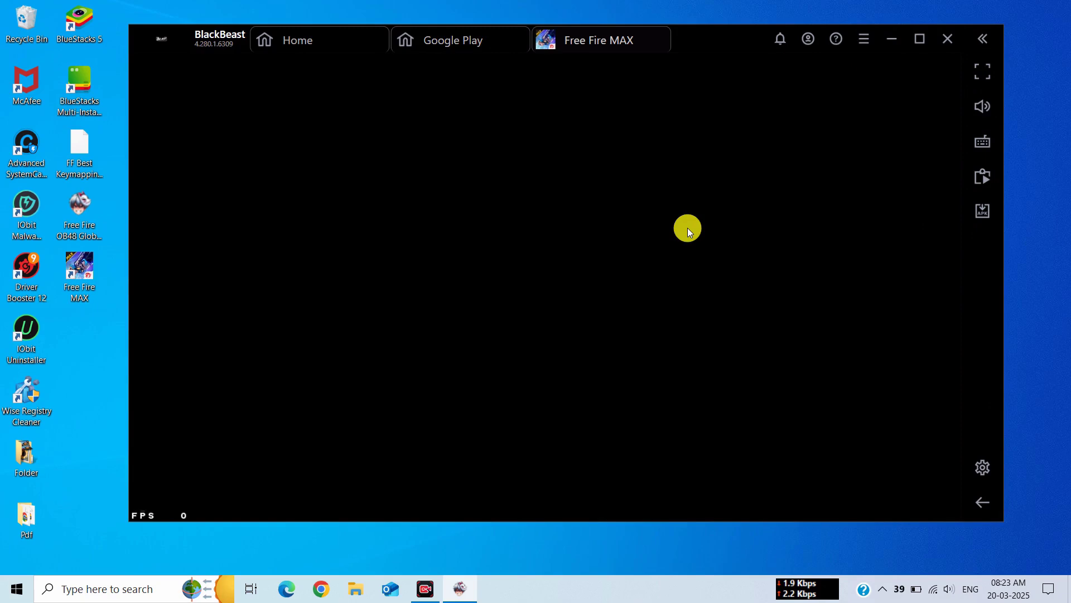
drag(720, 40, 713, 38)
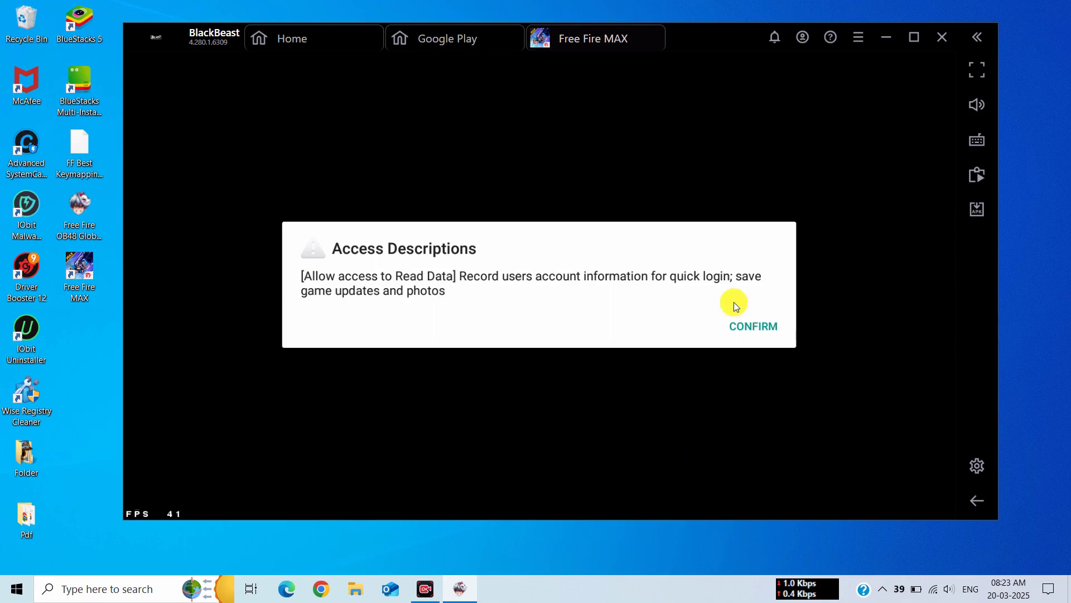
click(752, 324)
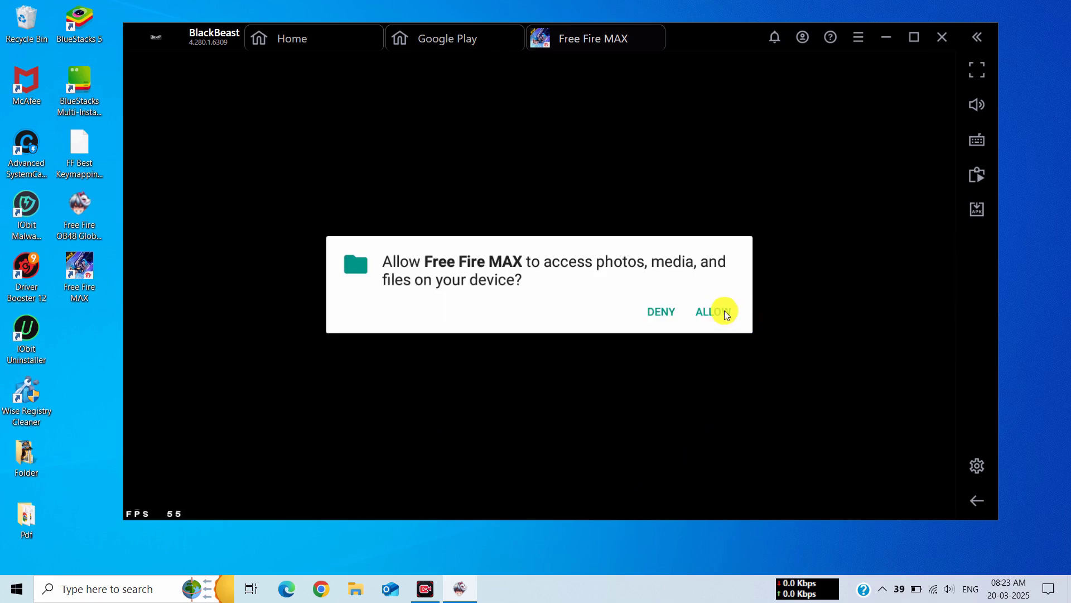
click(724, 311)
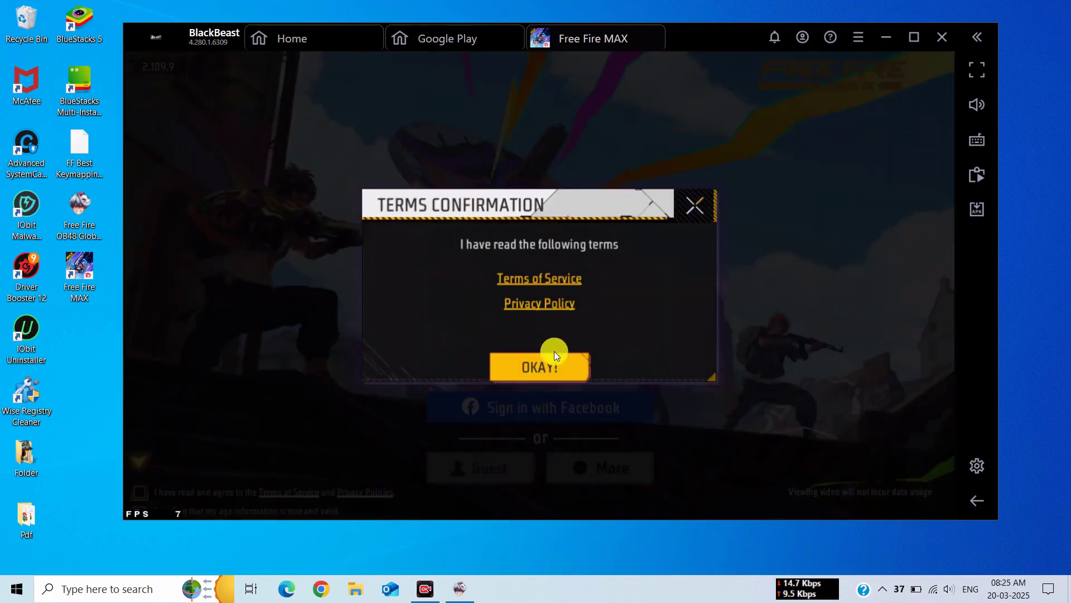
click(546, 367)
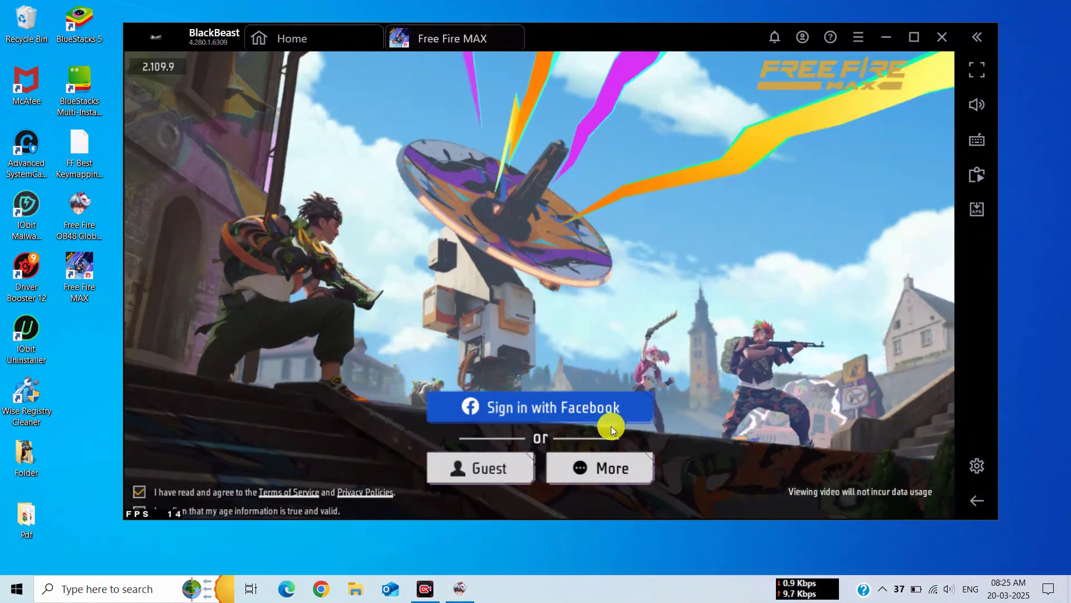
Sign in to Free Fire MAX with Google and confirm the Free Fire India notice
click(630, 465)
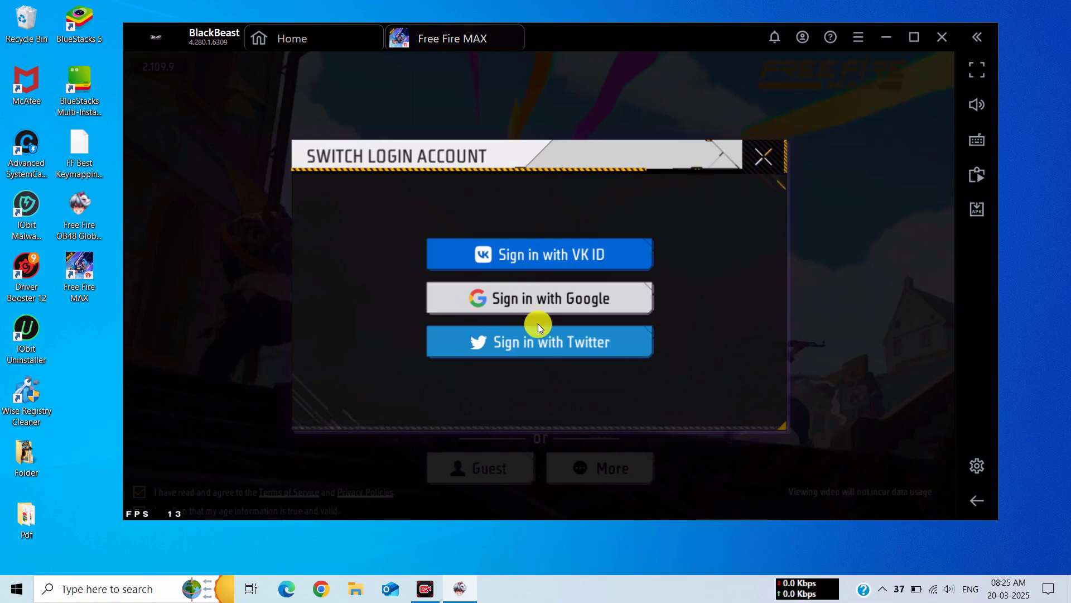
click(538, 299)
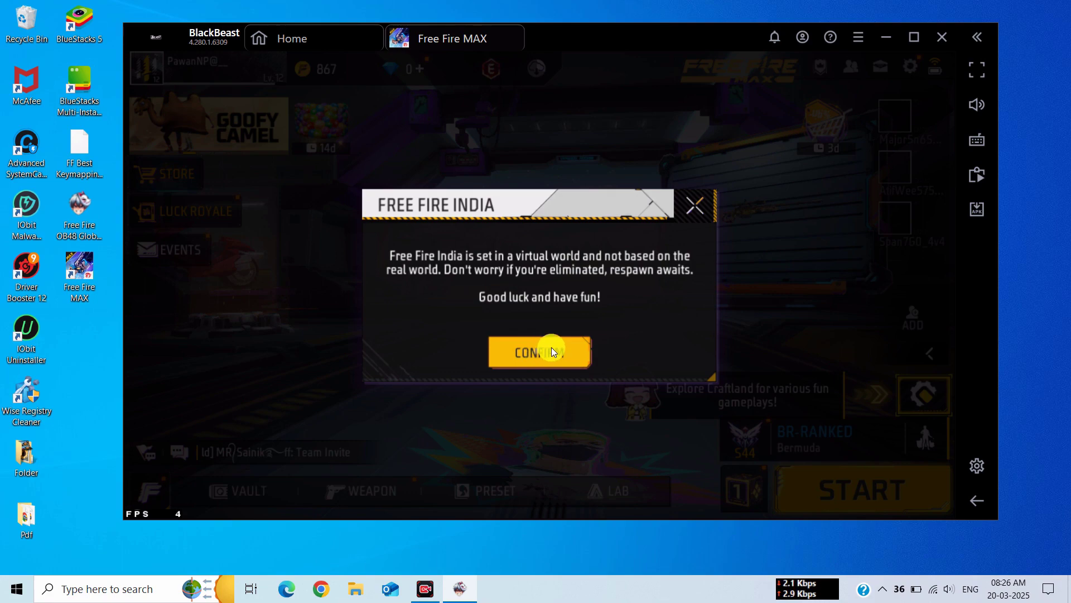
click(551, 349)
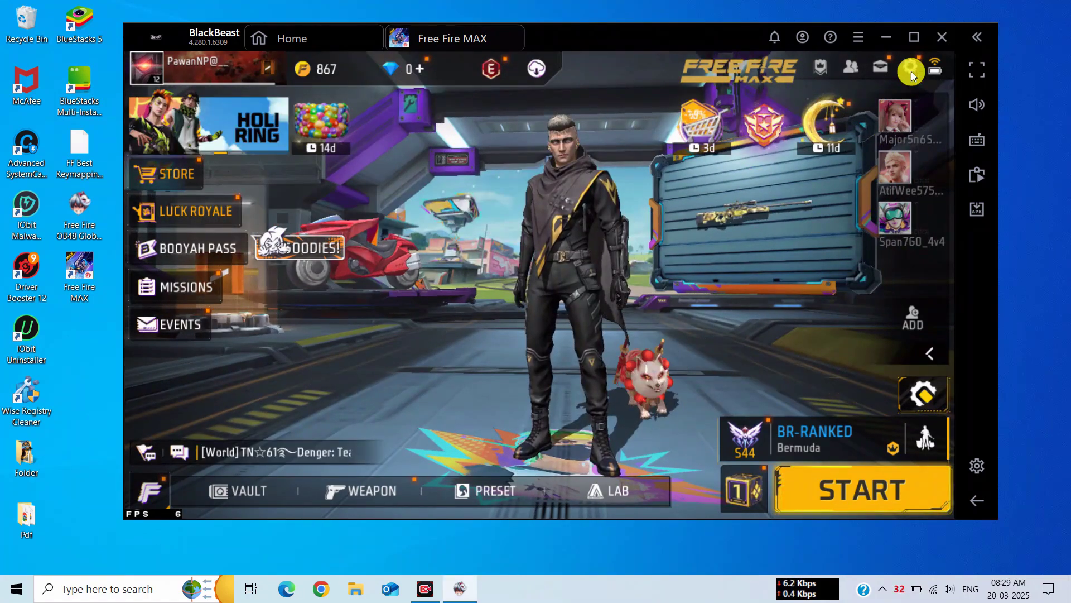
Review the game's in-match settings for controls, information, sensitivity, auto pickup and vibration
click(912, 72)
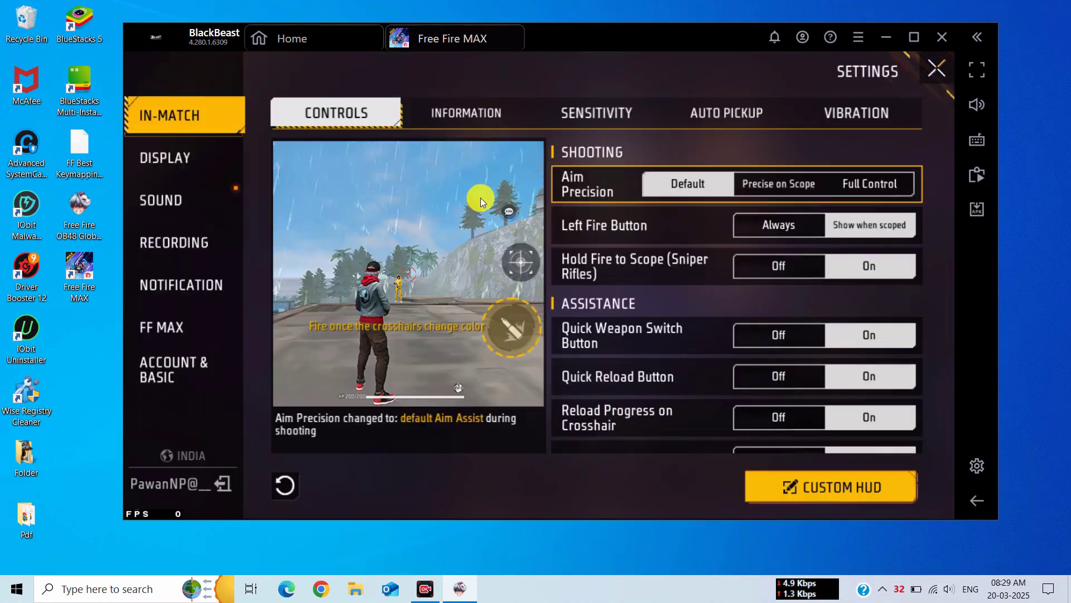
scroll(711, 296, down, 10)
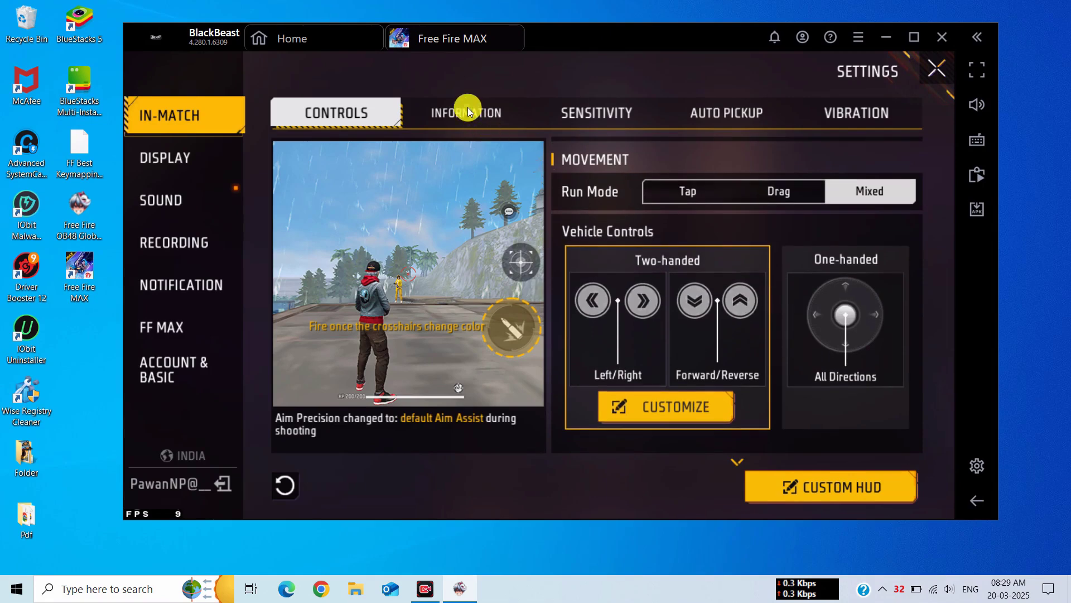
click(468, 109)
scroll(826, 284, down, 8)
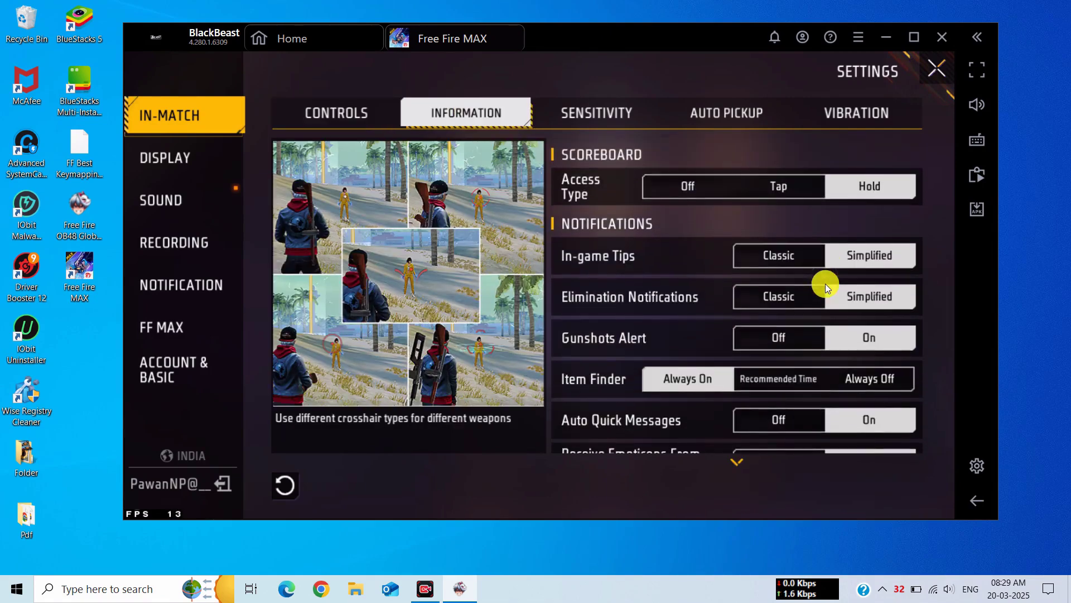
click(608, 106)
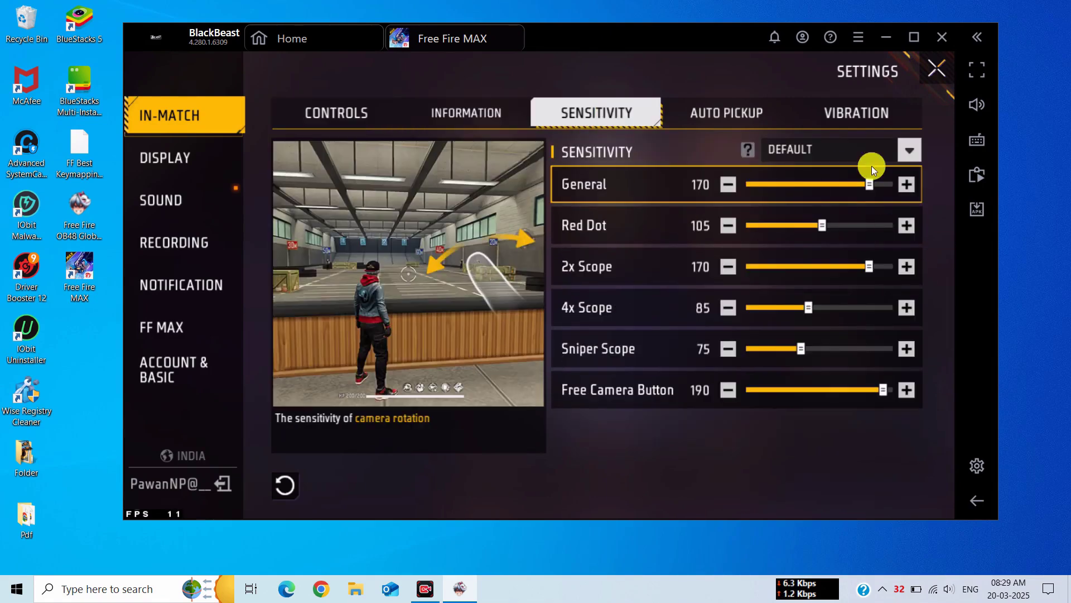
click(716, 106)
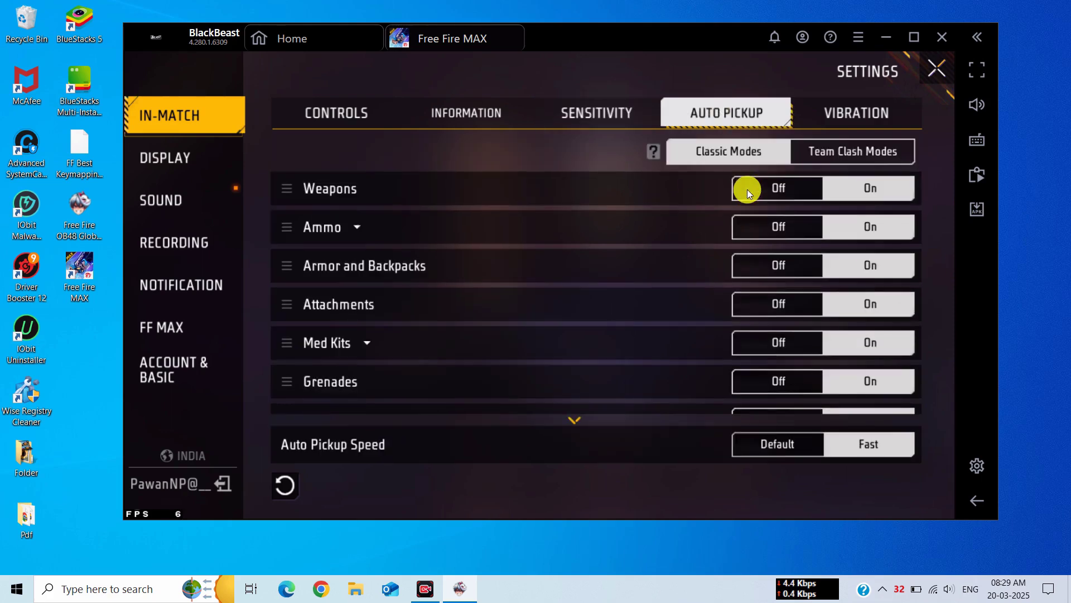
click(861, 116)
click(352, 115)
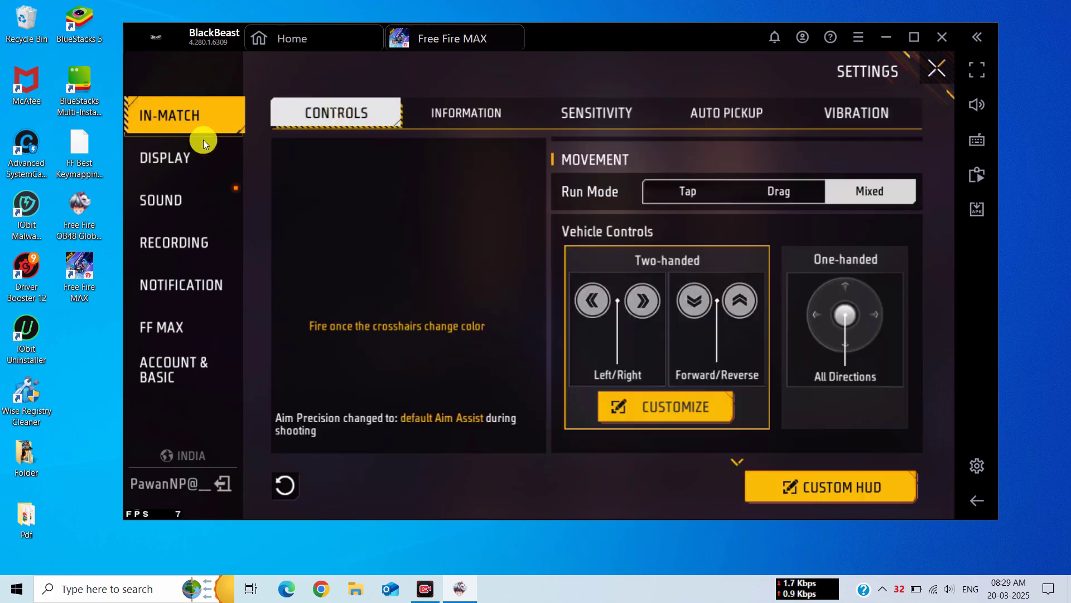
Review the game's display, sound, recording and FF MAX settings, and return to the in-match controls
click(186, 152)
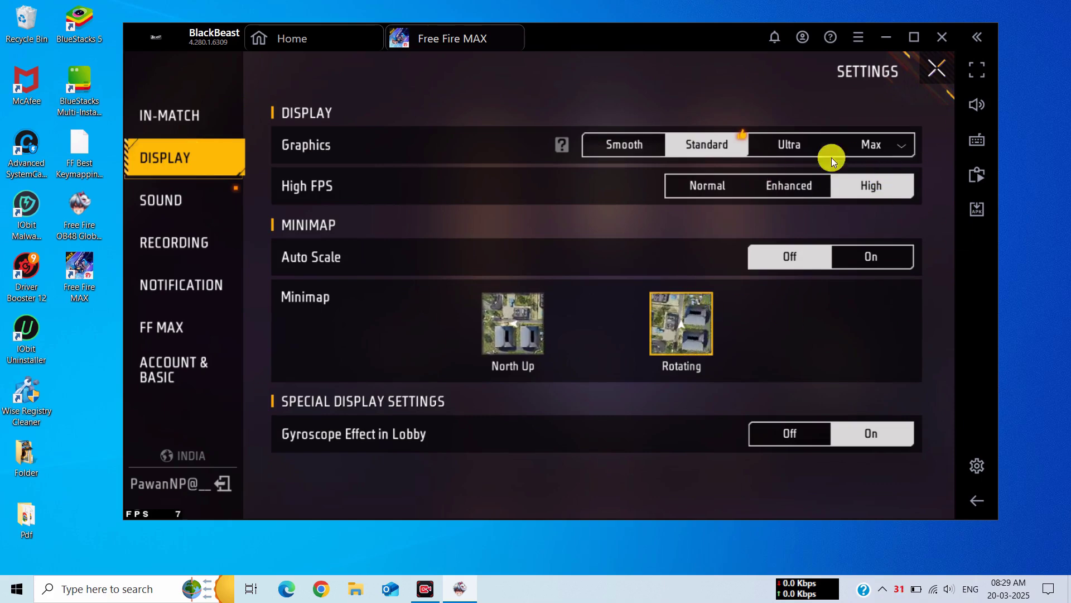
click(199, 210)
click(202, 242)
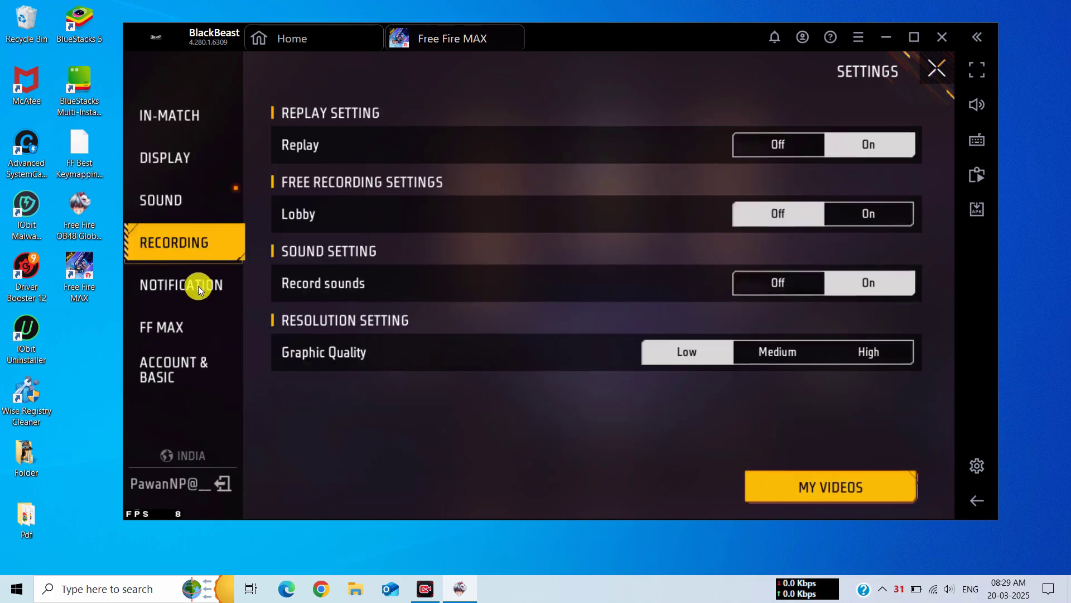
click(197, 328)
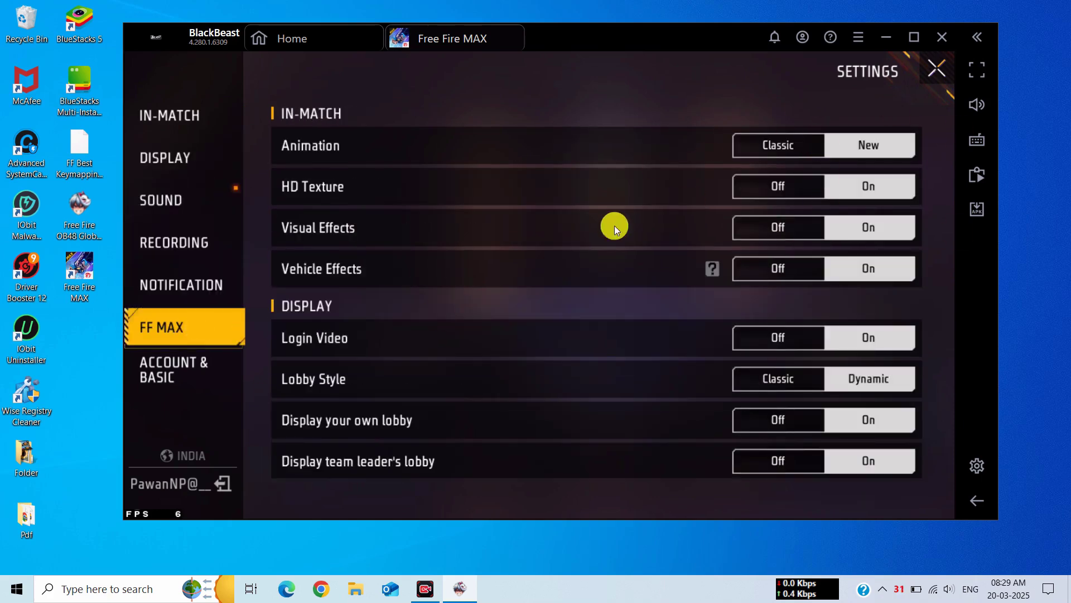
click(193, 122)
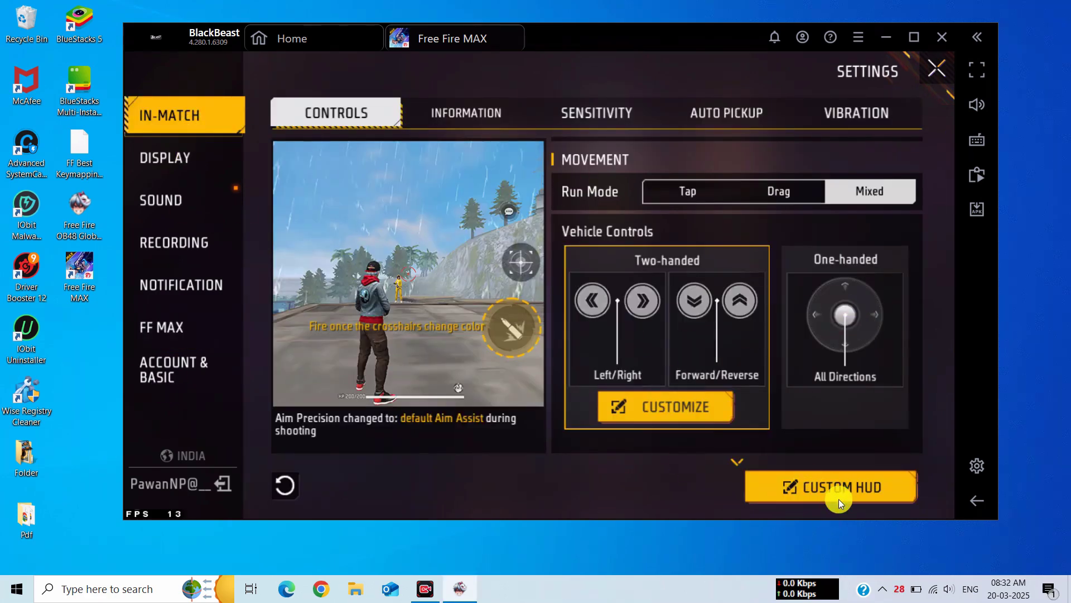
Open the custom HUD layout, inspect its use, help up, left fire, movement joystick and grenade controls, and collapse the preset settings
click(839, 498)
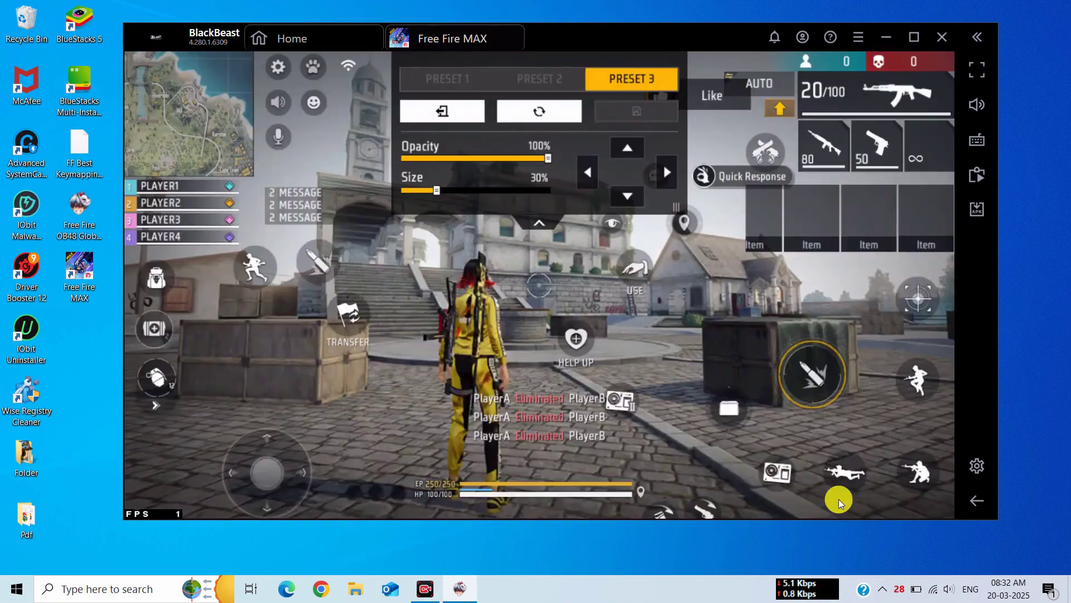
click(637, 275)
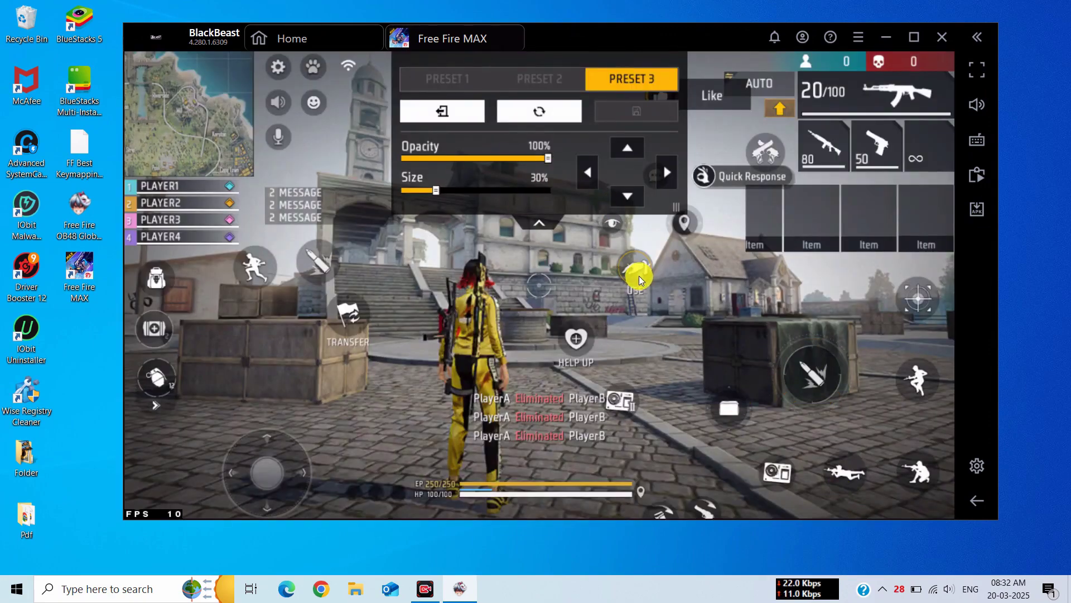
click(578, 335)
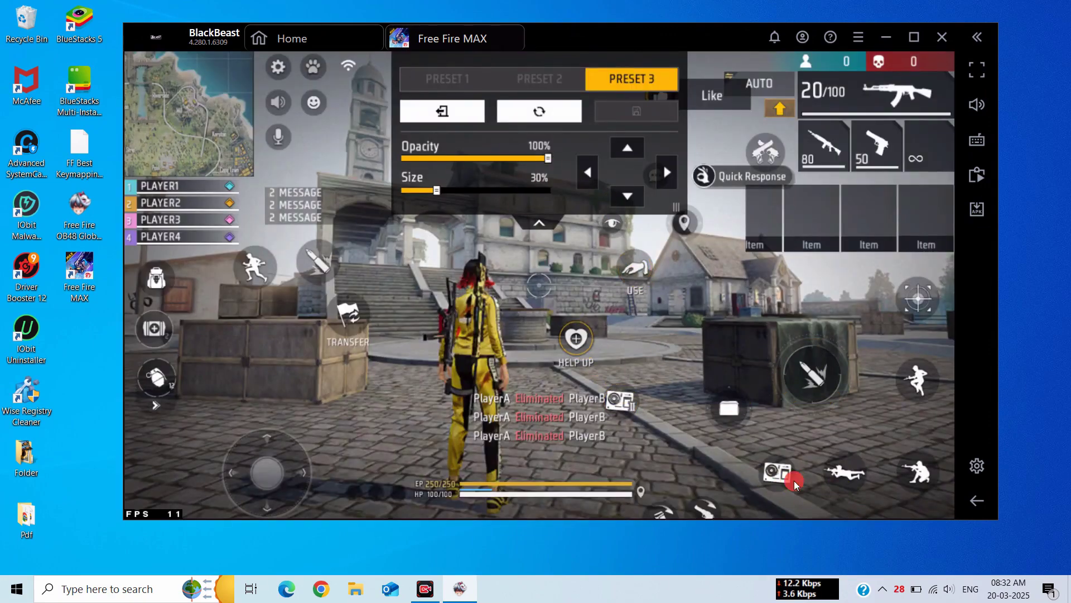
click(318, 260)
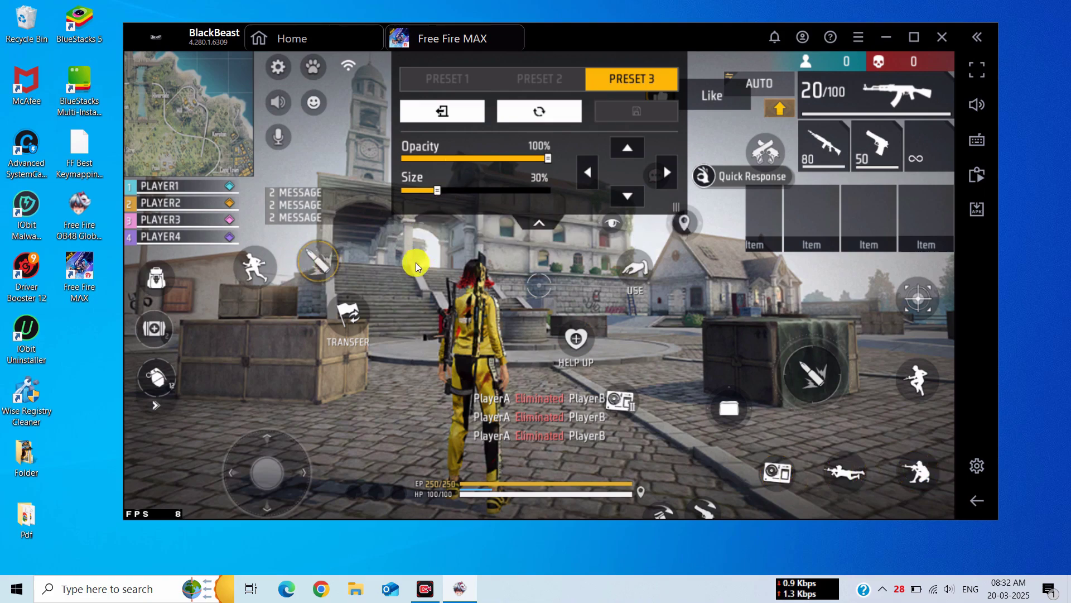
click(271, 472)
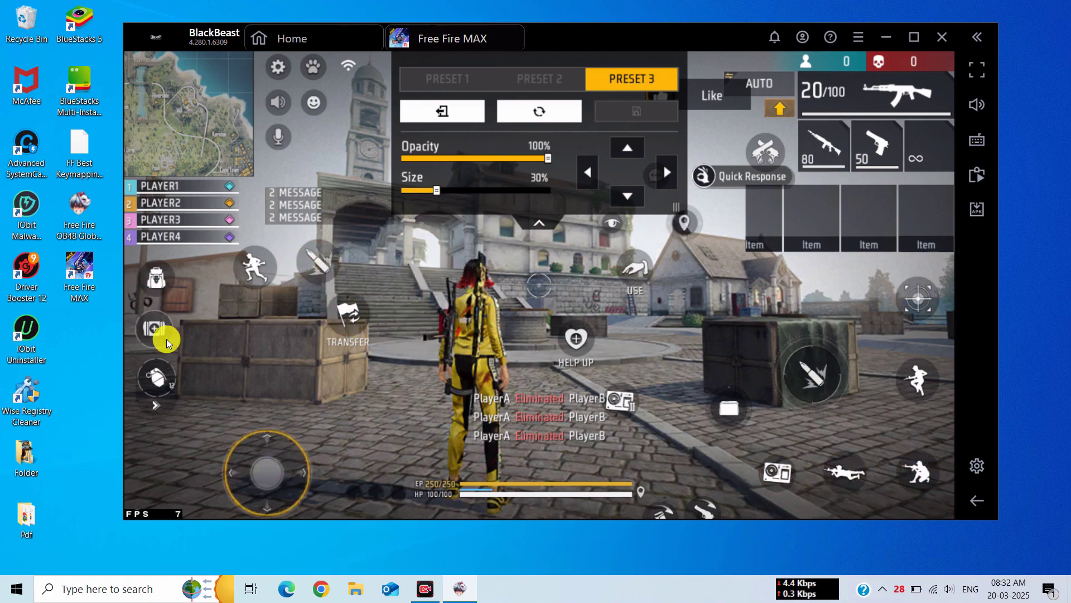
click(158, 375)
click(533, 268)
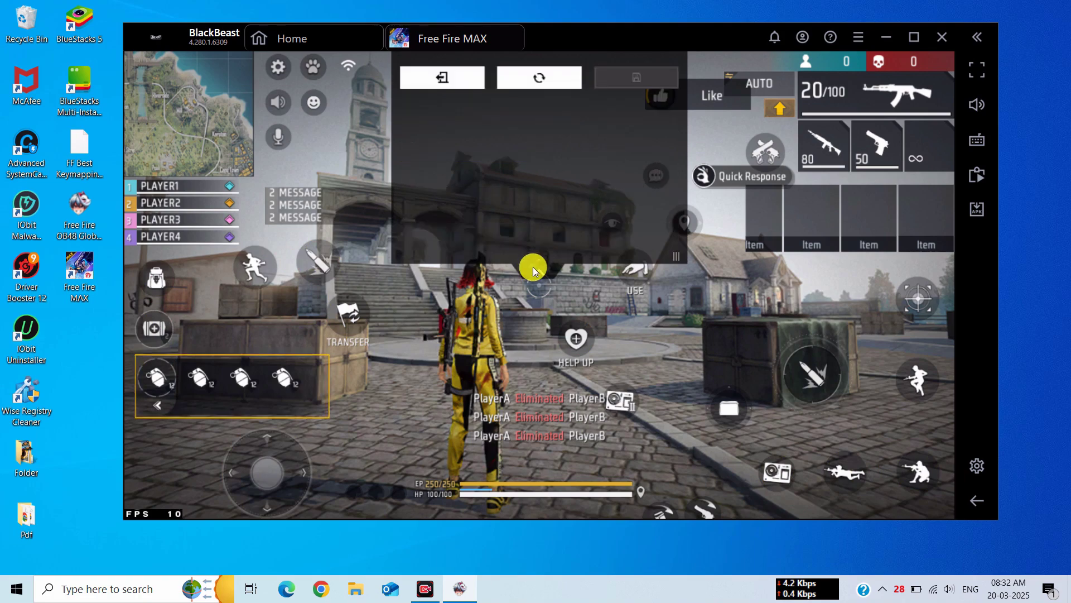
Open the emulator's advanced game controls editor for Free Fire MAX and start importing a control scheme
click(982, 141)
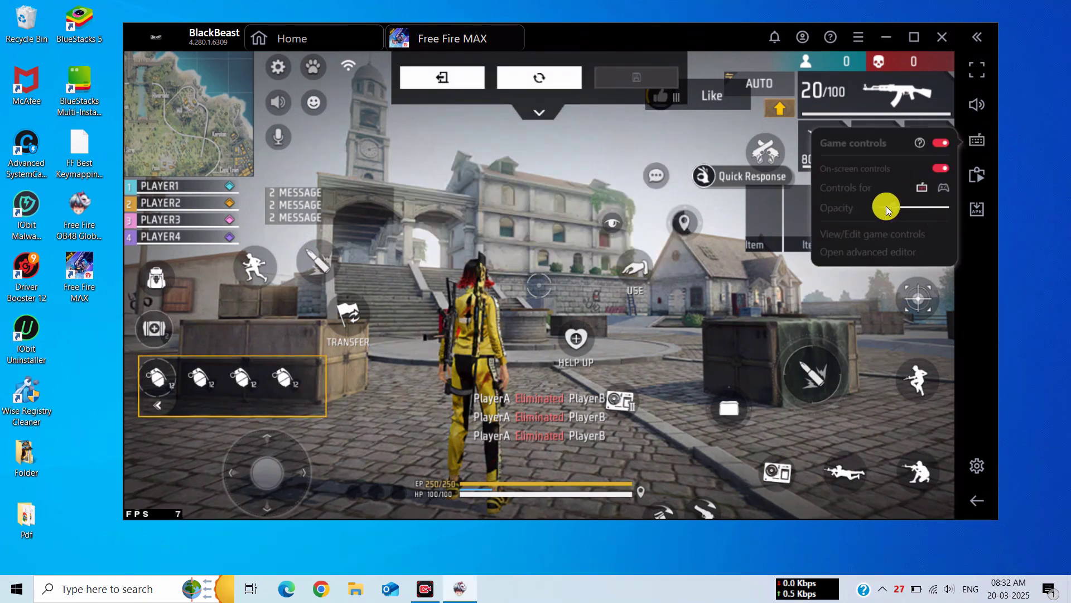
click(870, 249)
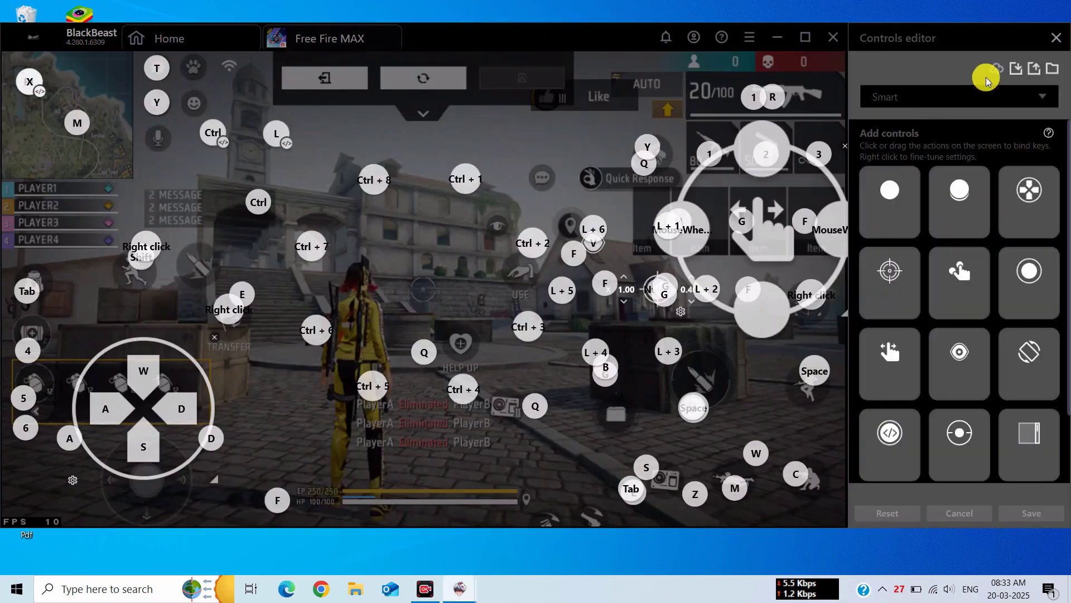
click(1010, 74)
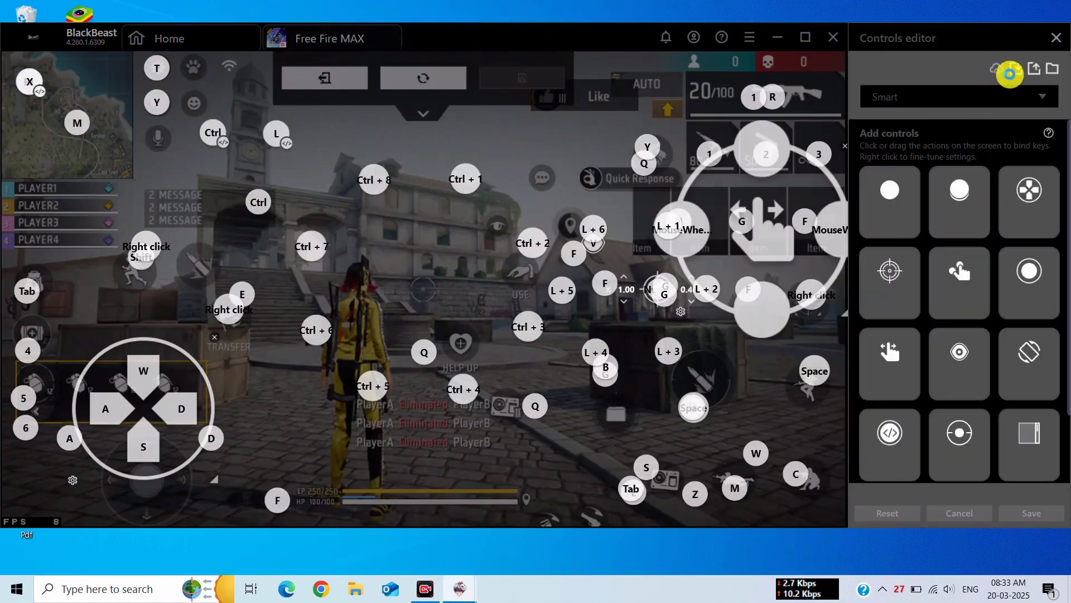